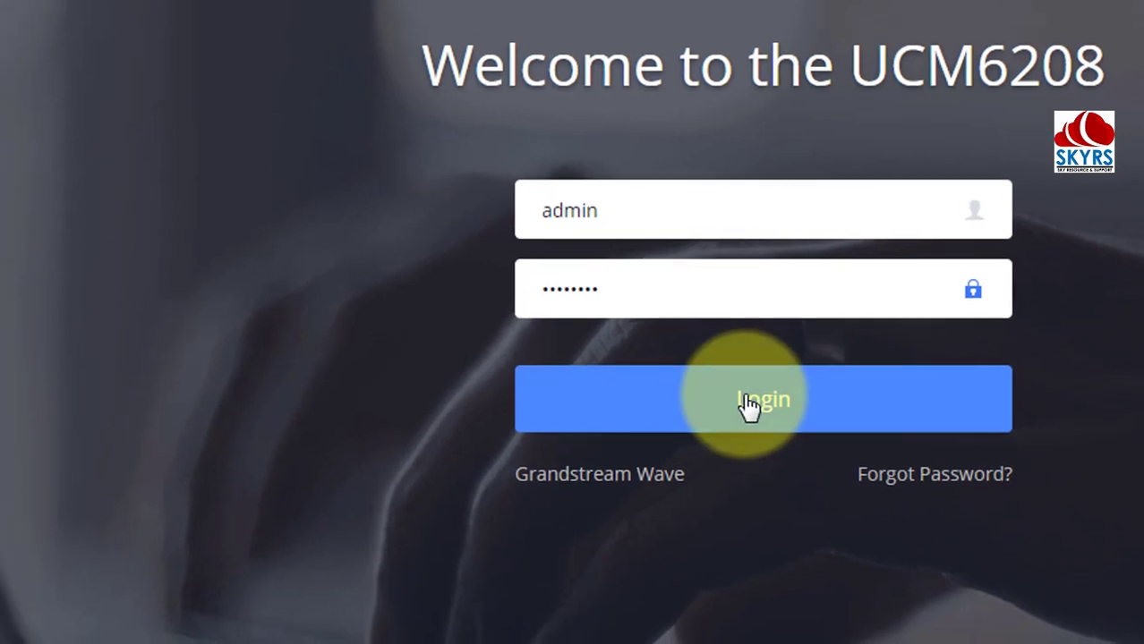
# - Log in, then enter the old password, the new password twice and a recovery email address
pyautogui.click(723, 405)
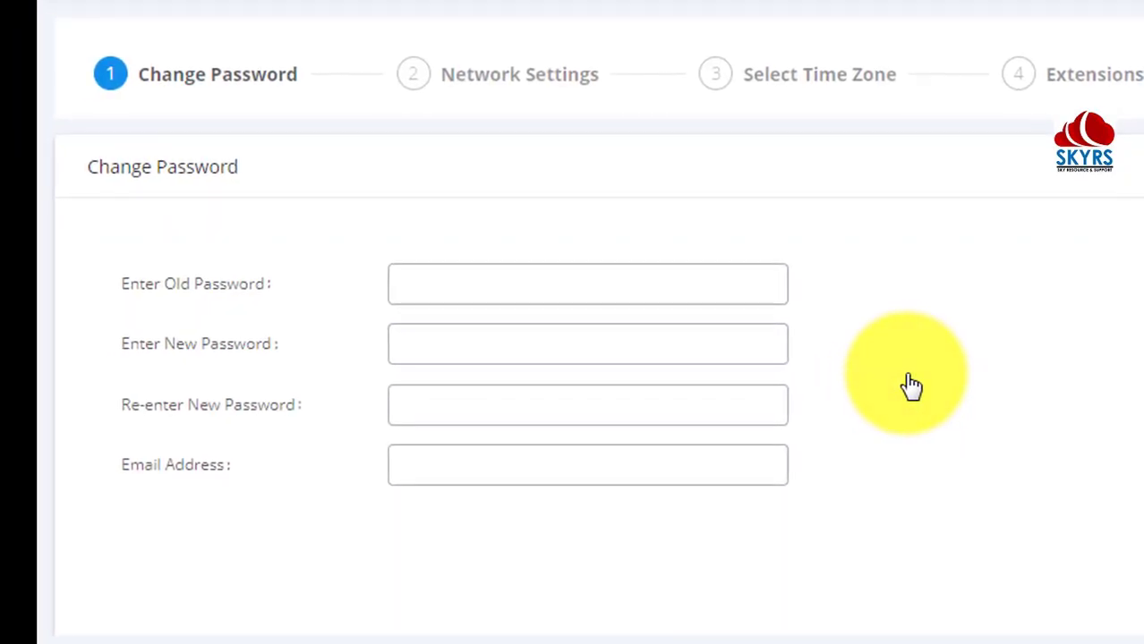
pyautogui.click(607, 286)
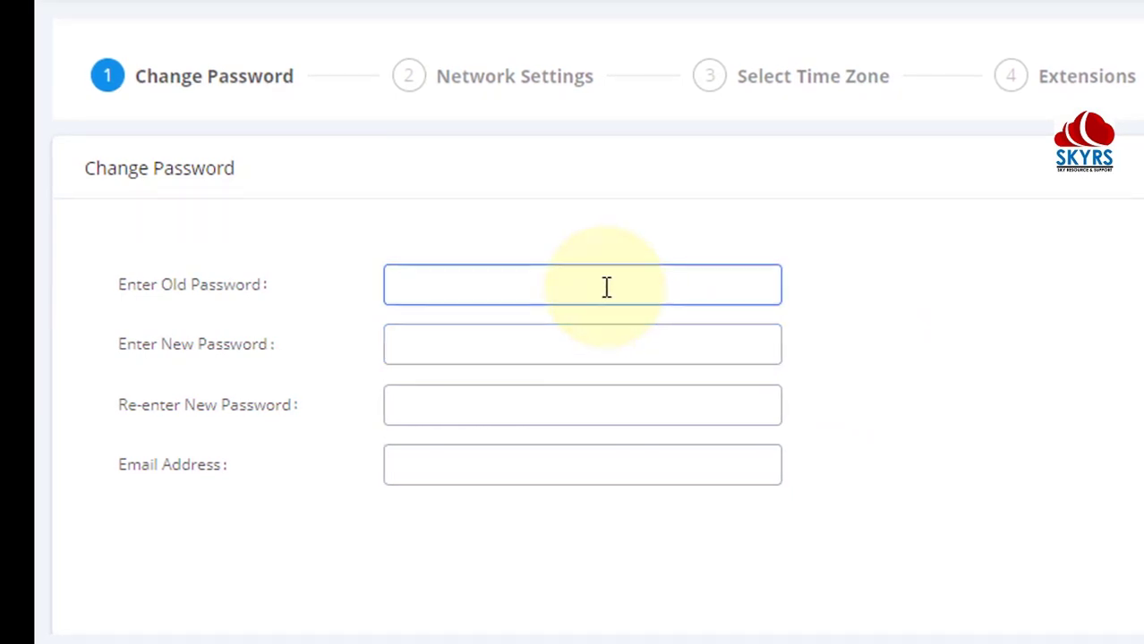
pyautogui.write('********')
pyautogui.click(547, 353)
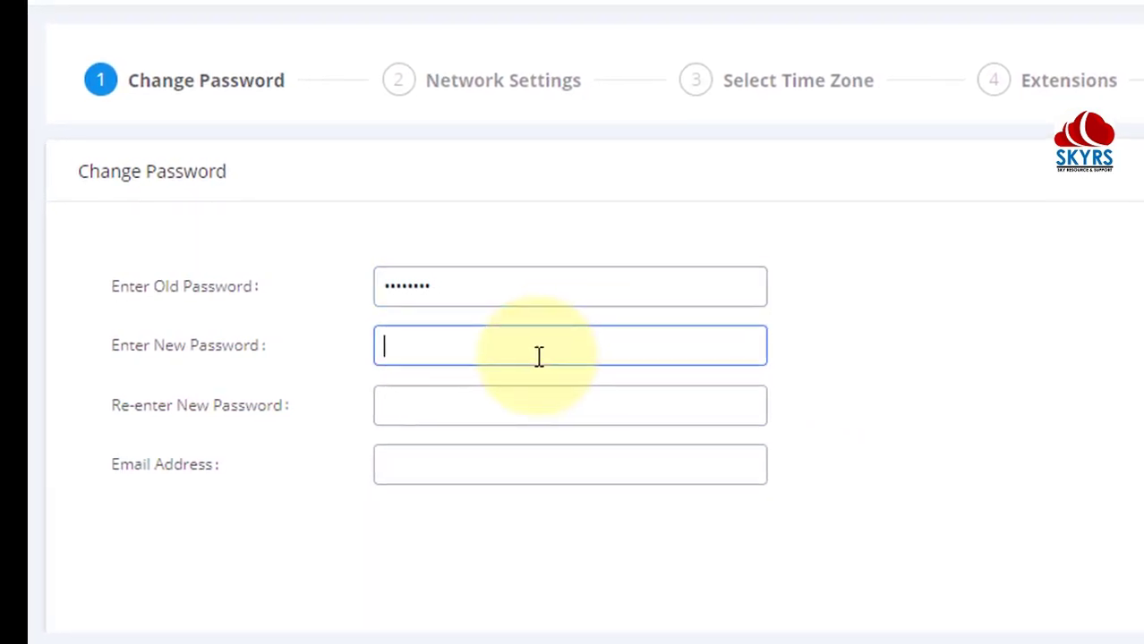
pyautogui.write('*****')
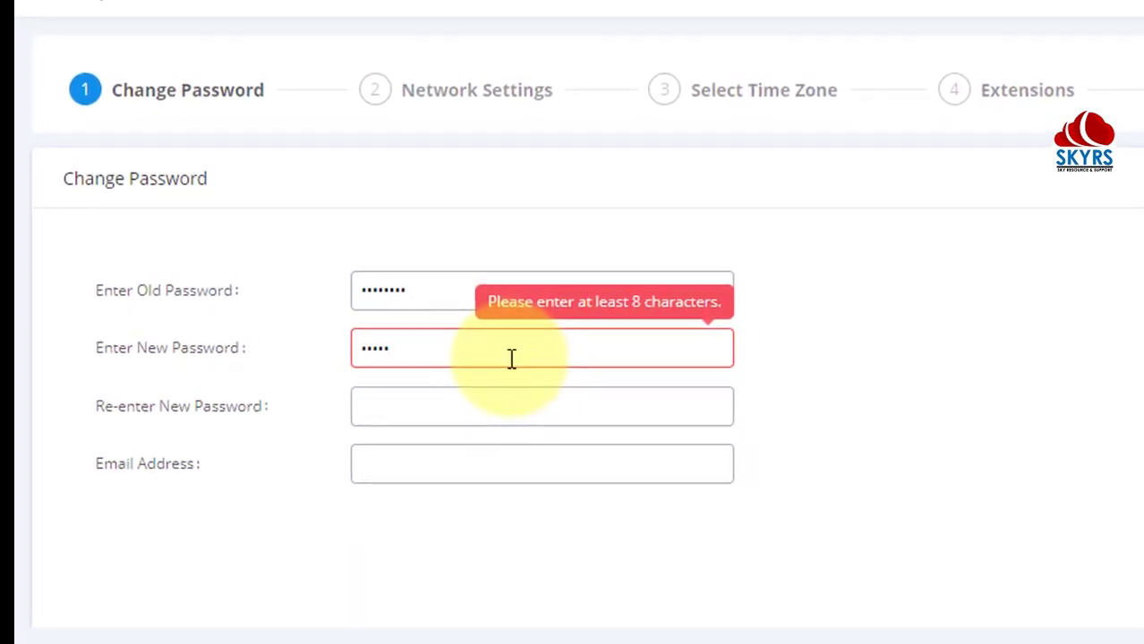
pyautogui.write('****')
pyautogui.press('Tab')
pyautogui.write('*********')
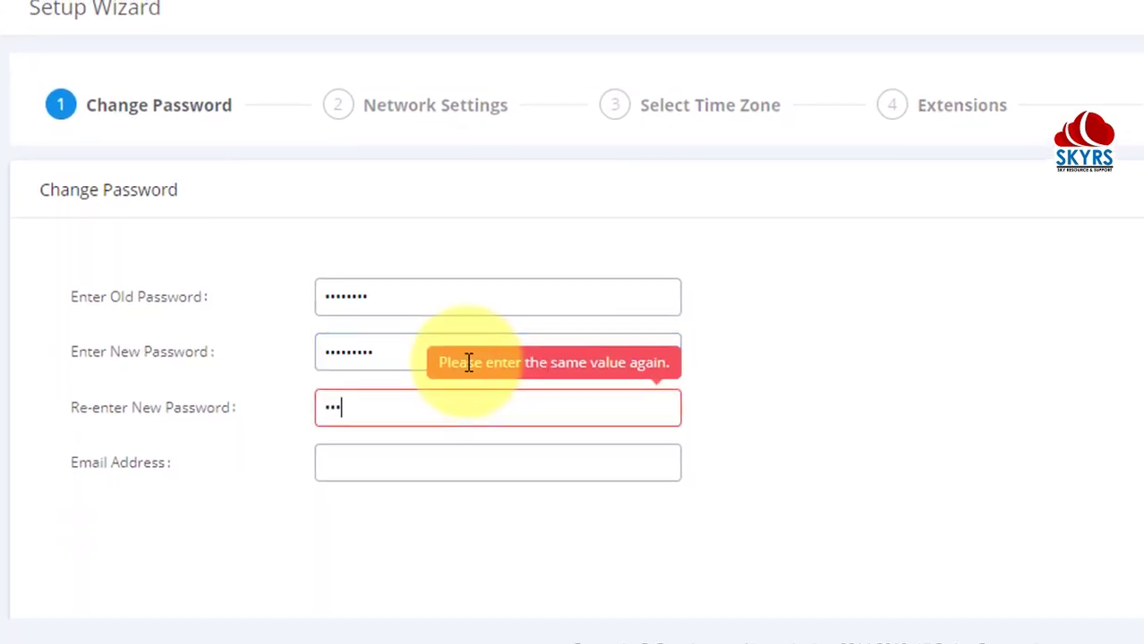
pyautogui.press('Tab')
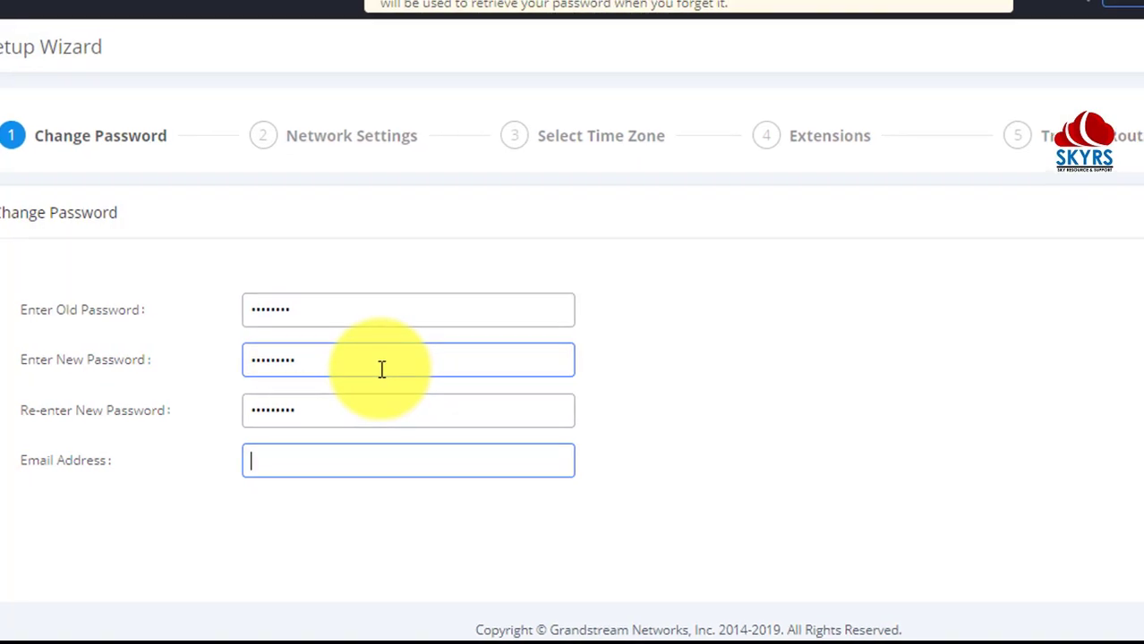
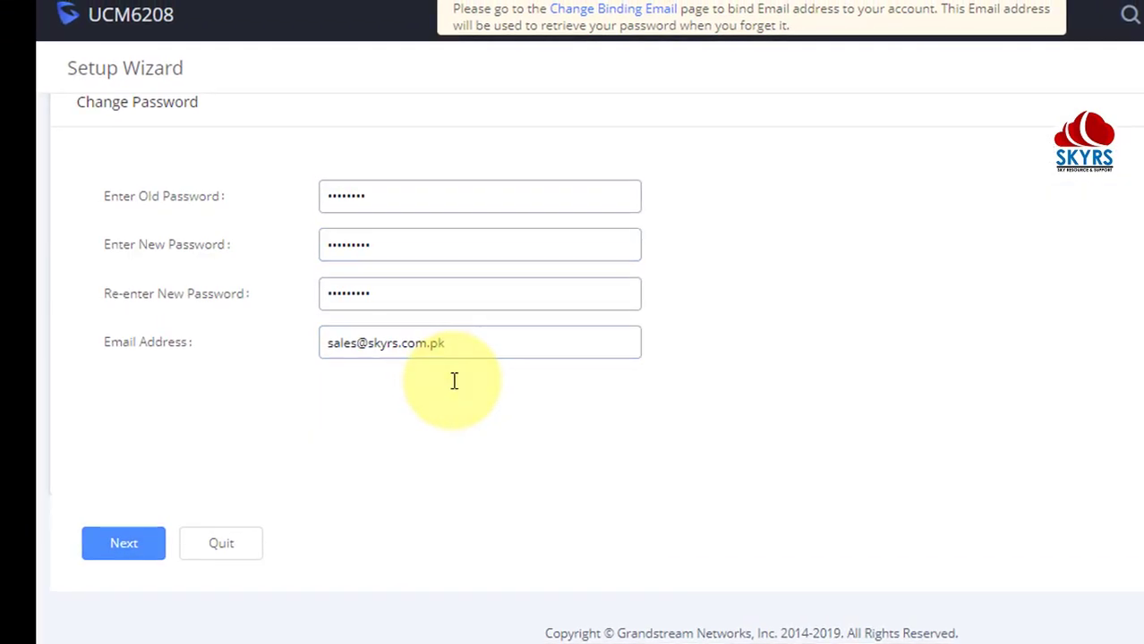
# - Set the network method to Switch with a static LAN IP method
pyautogui.click(125, 547)
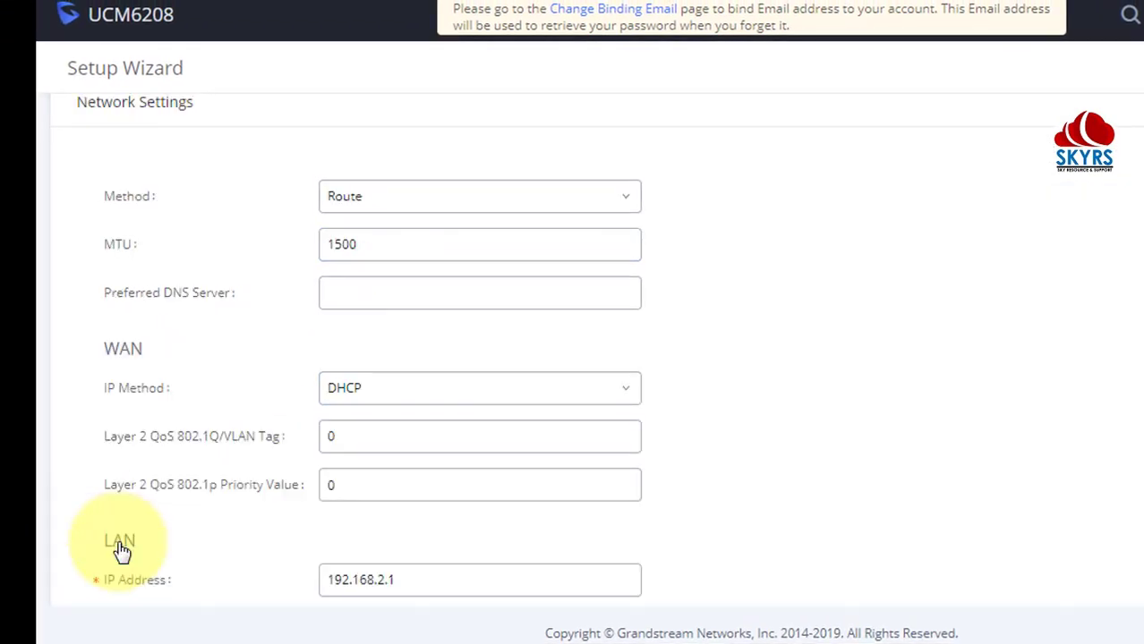
pyautogui.click(366, 217)
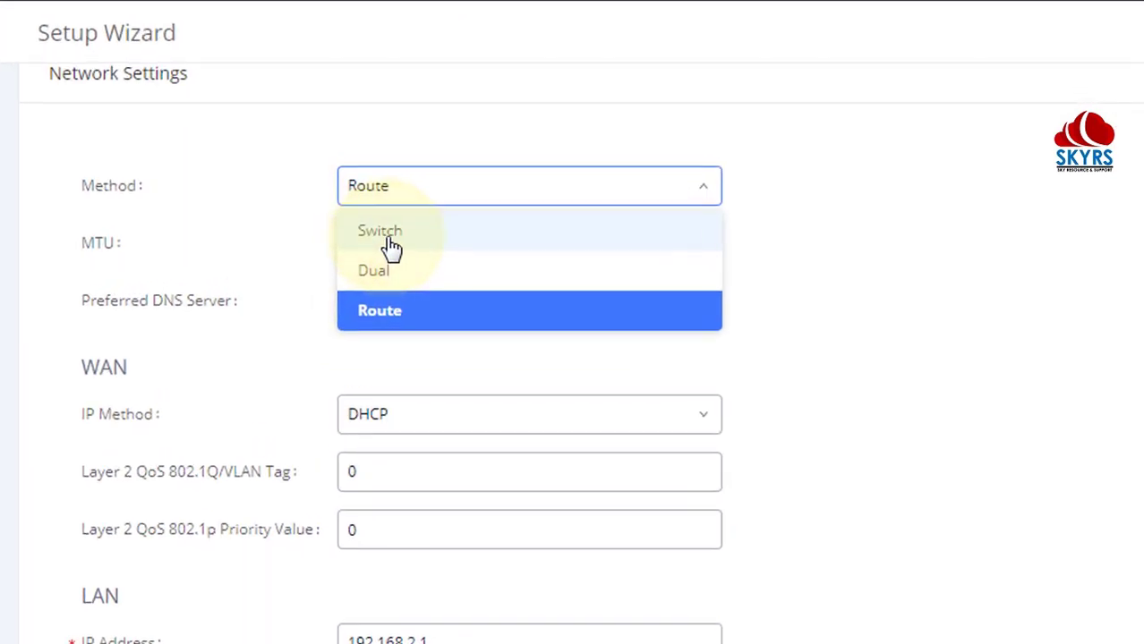
pyautogui.click(391, 248)
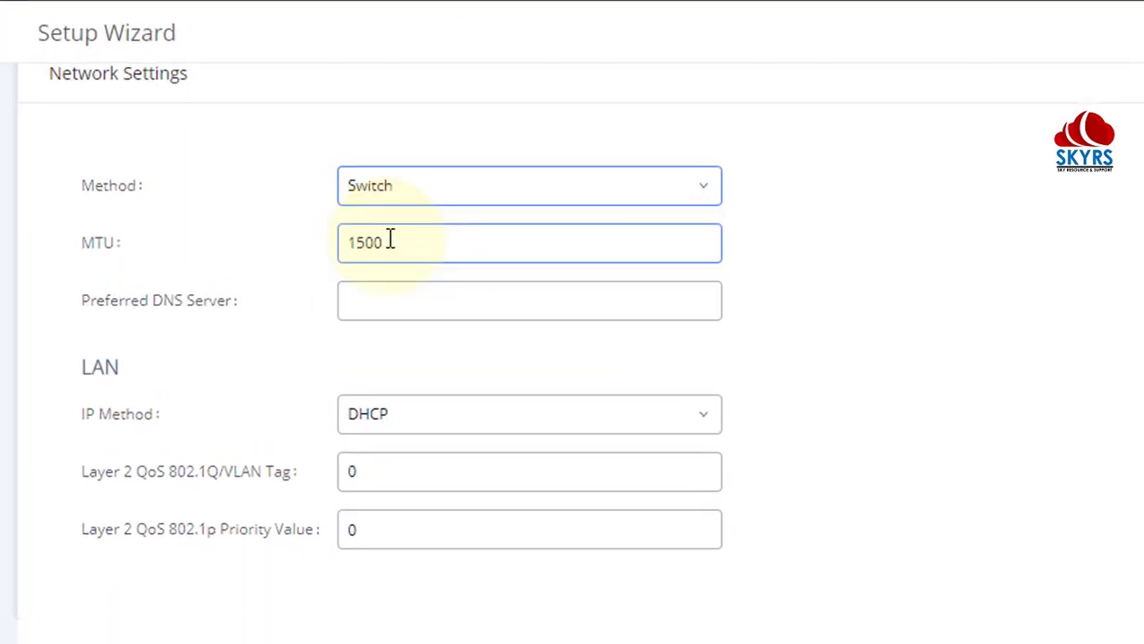
pyautogui.click(474, 430)
pyautogui.click(447, 497)
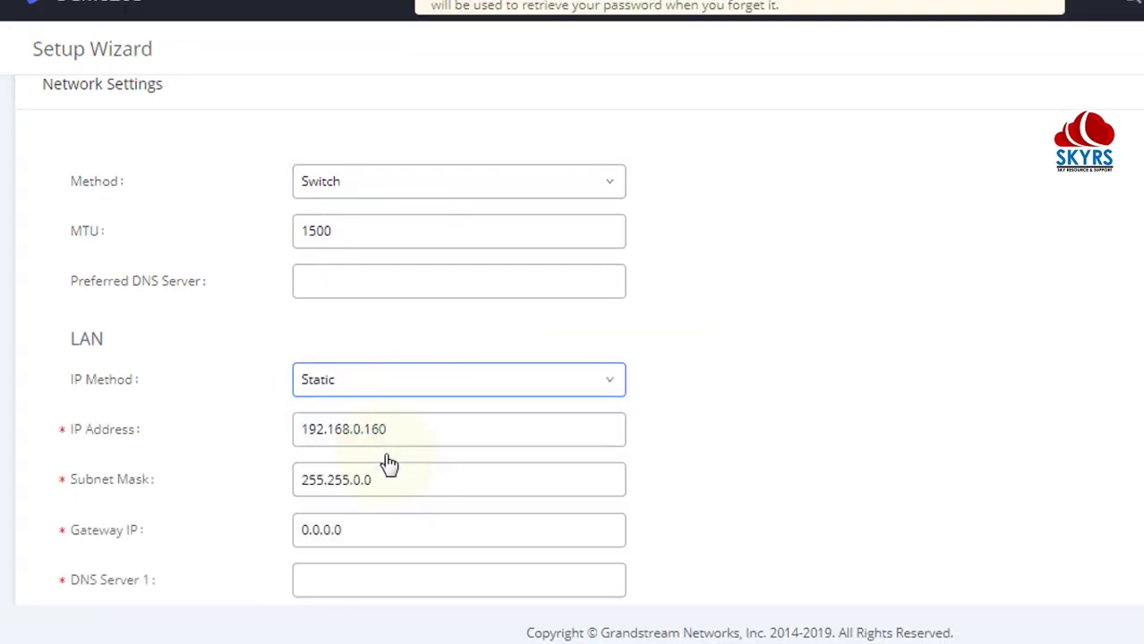
# - Enter IP 192.168.0.160, mask 255.255.255.0, gateway 192.168.0.1 and primary DNS 4.2.2.2
pyautogui.click(398, 431)
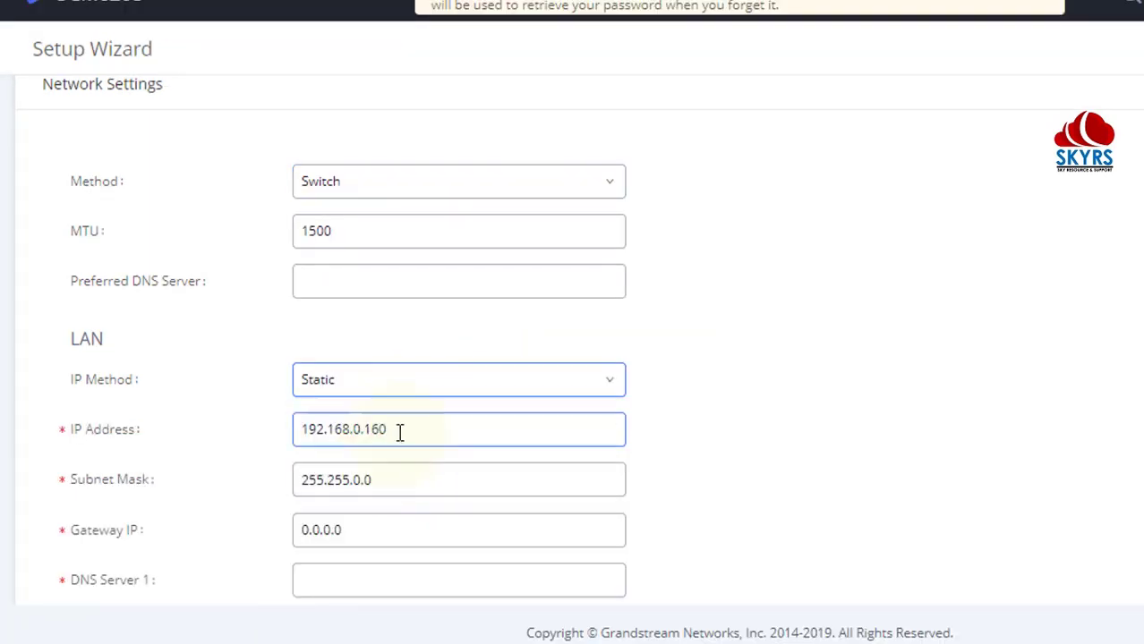
pyautogui.click(390, 479)
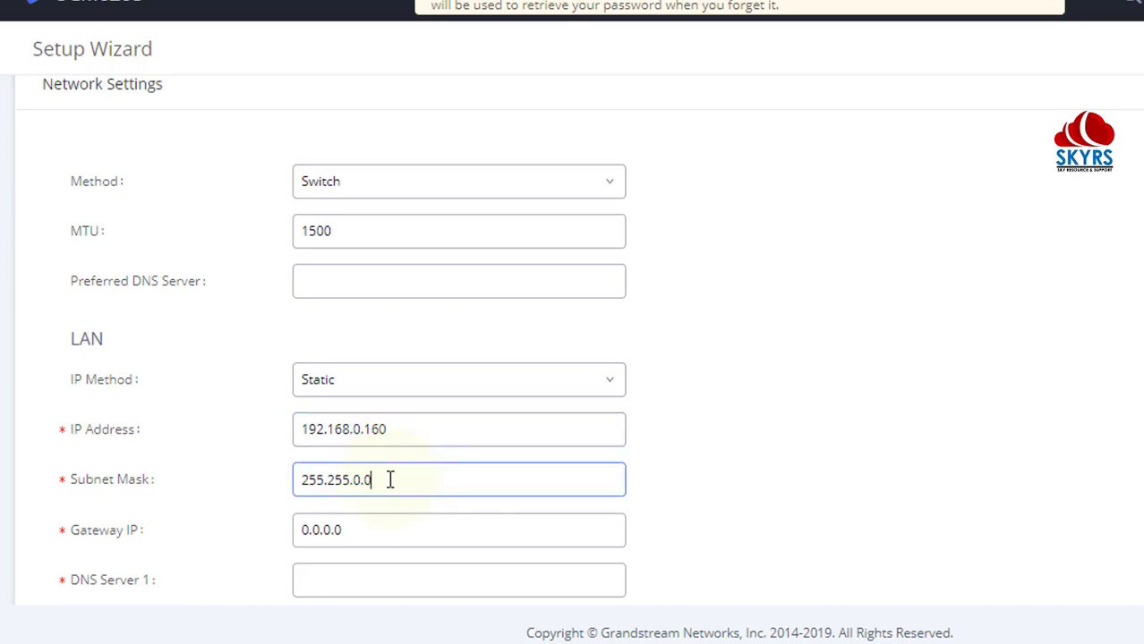
pyautogui.press('BackSpace')
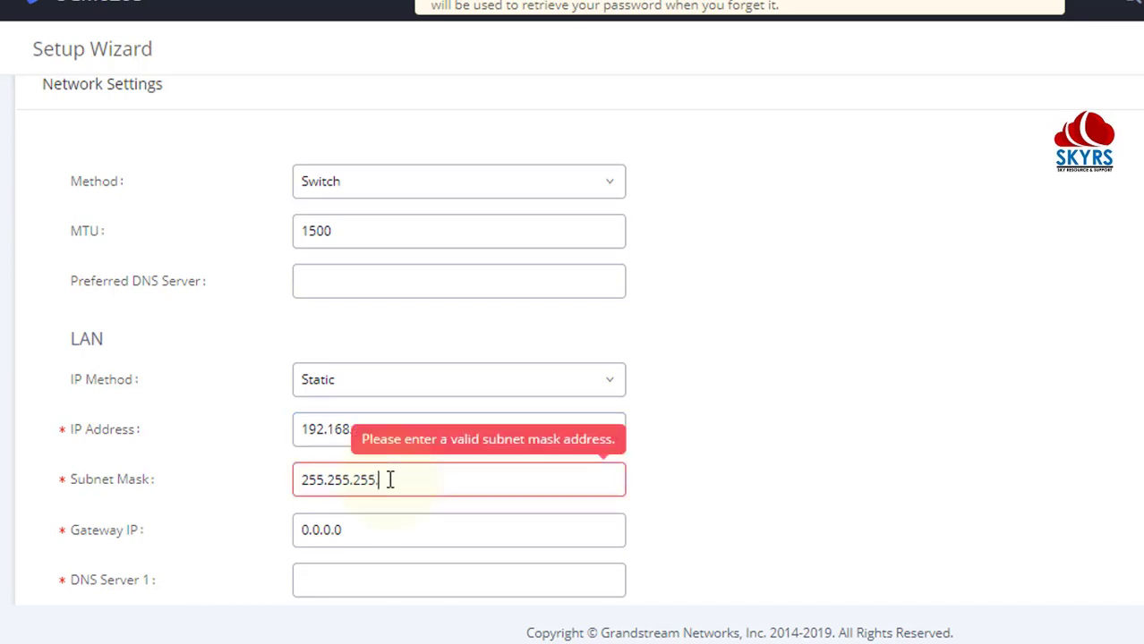
pyautogui.write('0')
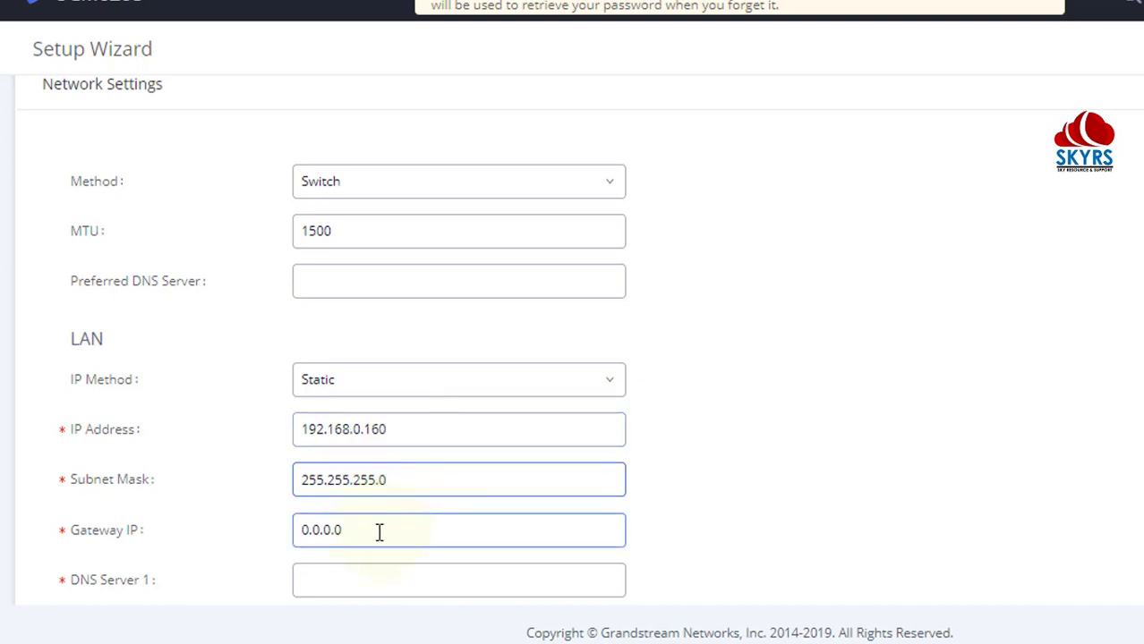
pyautogui.click(380, 533)
pyautogui.press('BackSpace')
pyautogui.press('BackSpace')
pyautogui.press('BackSpace')
pyautogui.press('BackSpace')
pyautogui.press('BackSpace')
pyautogui.press('BackSpace')
pyautogui.press('BackSpace')
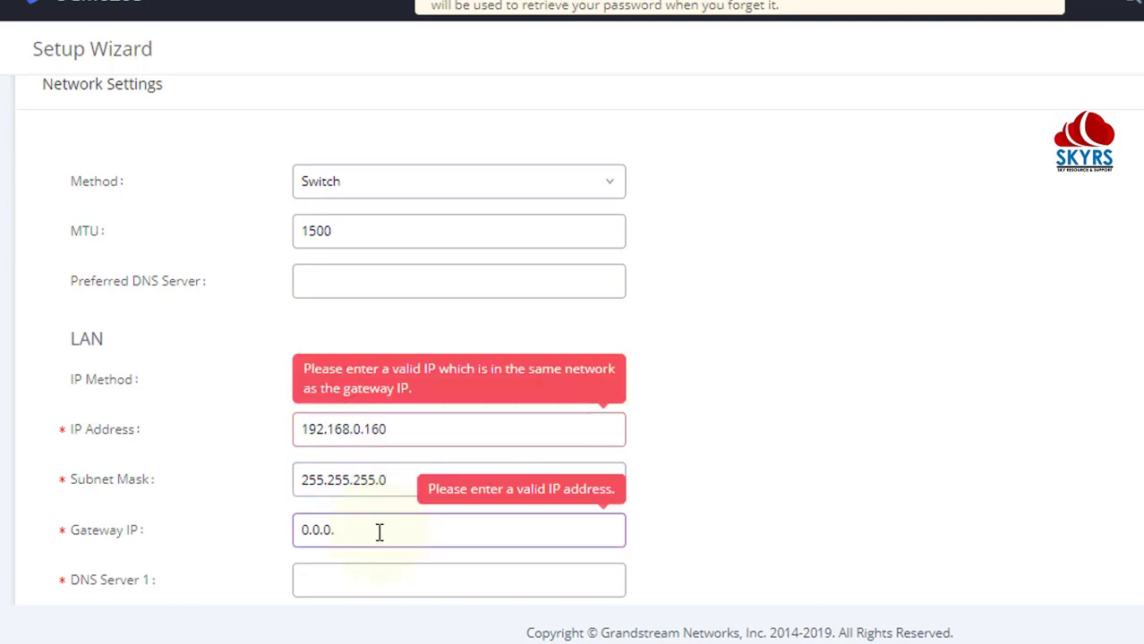
pyautogui.write('192.168.0.1')
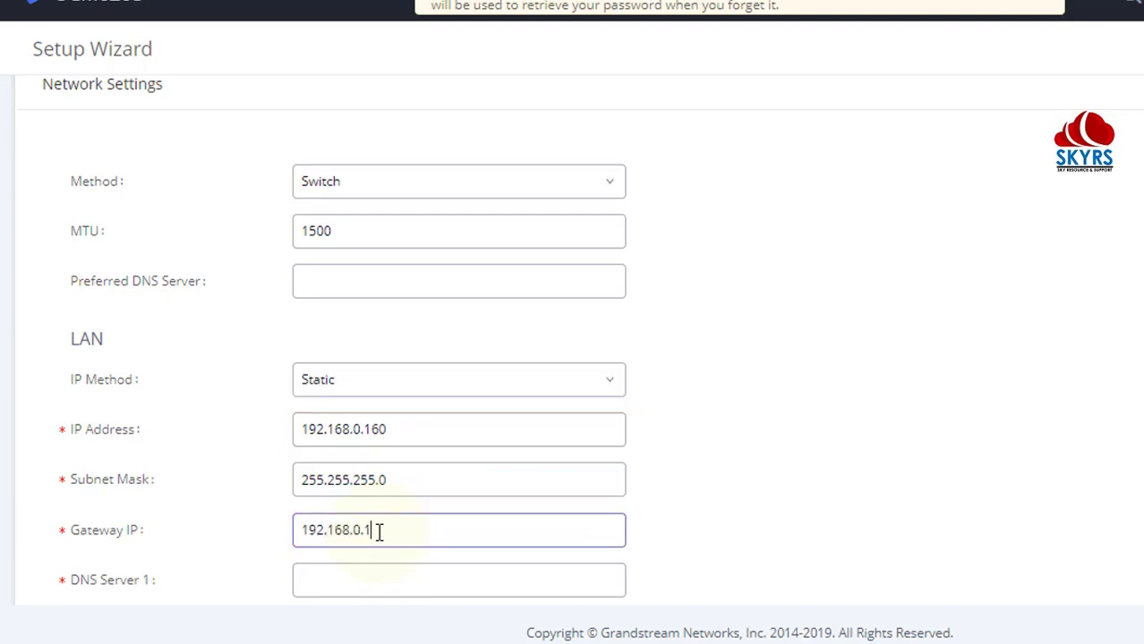
pyautogui.press('Tab')
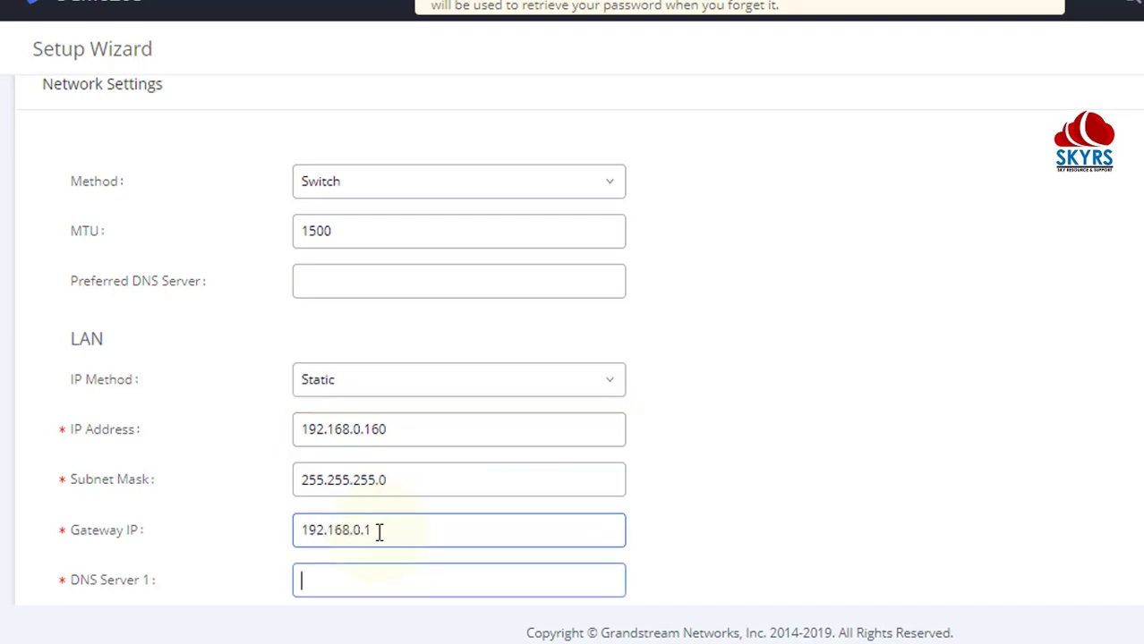
pyautogui.press('Tab')
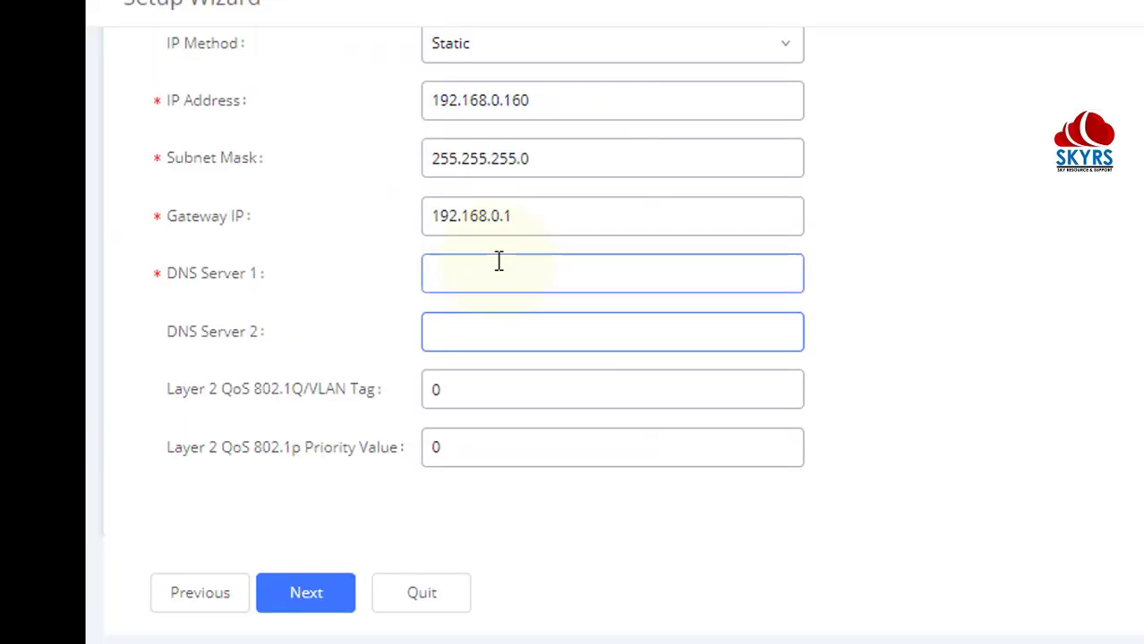
pyautogui.click(292, 268)
pyautogui.write('4.2.2')
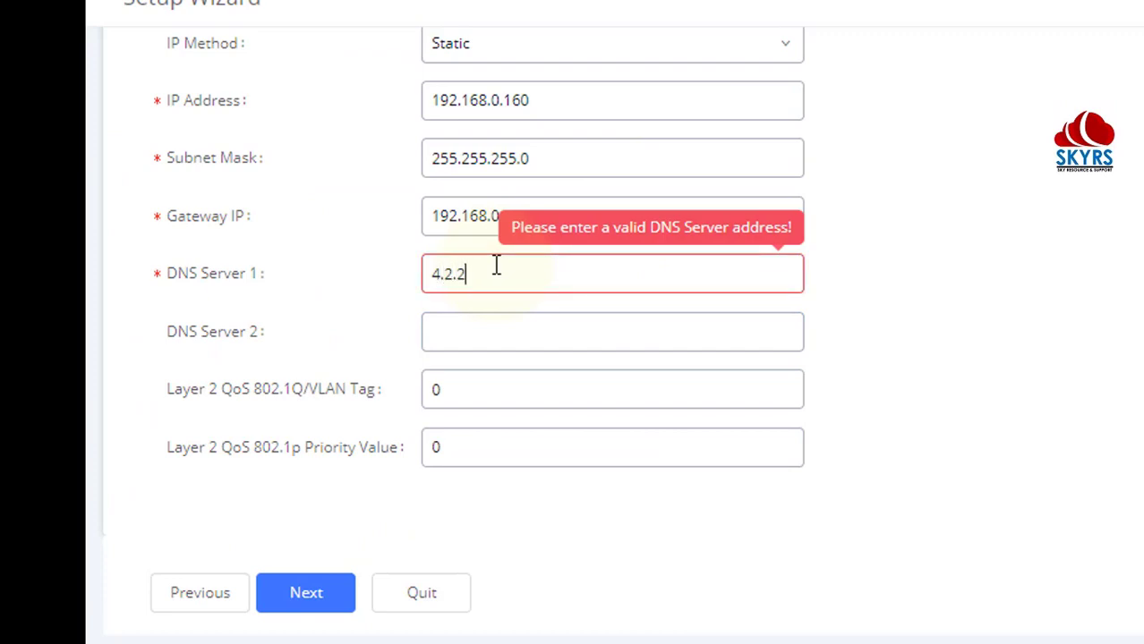
pyautogui.write('.2')
# - Choose time zone GMT+05:00 (Islamabad, Karachi), keep the yyyy-mm-dd date format, and continue
pyautogui.click(309, 599)
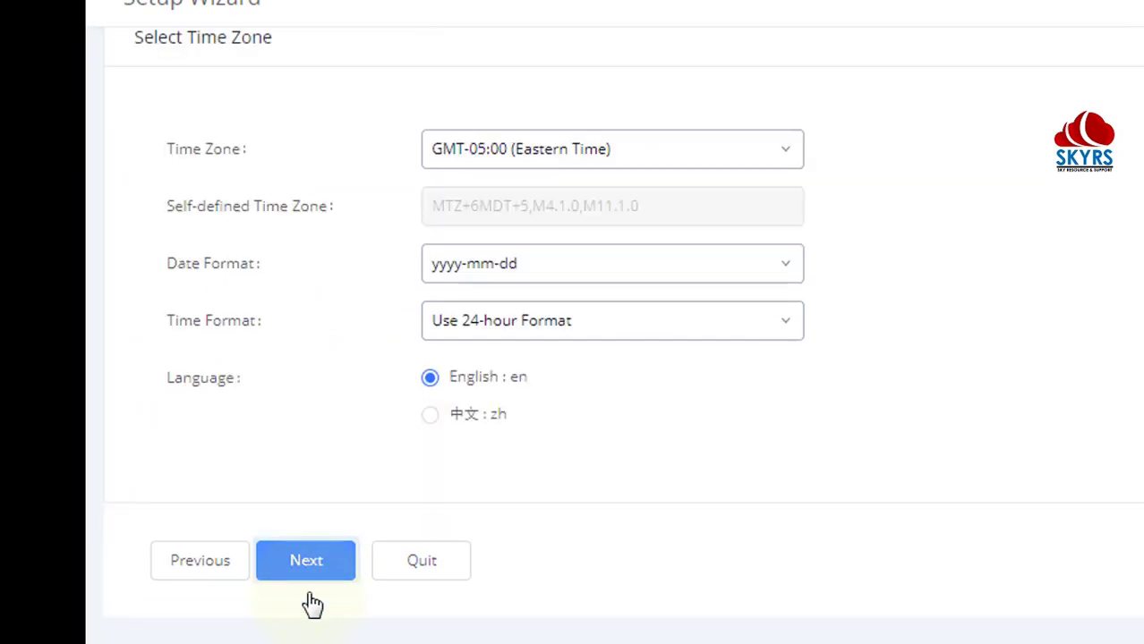
pyautogui.click(502, 165)
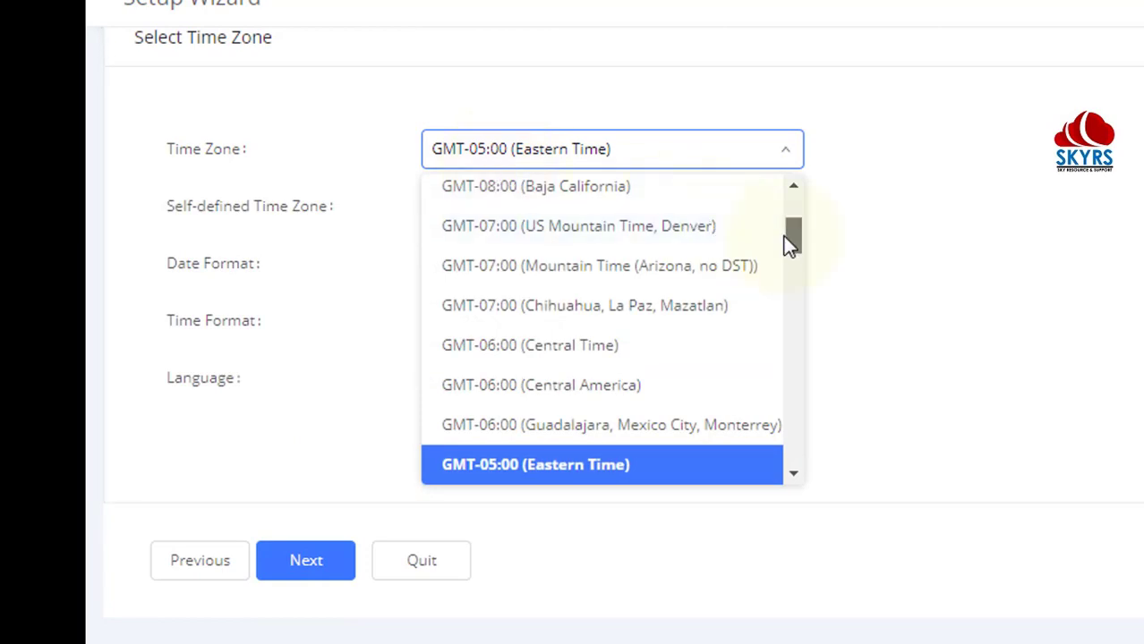
pyautogui.moveTo(784, 238); pyautogui.dragTo(790, 375)
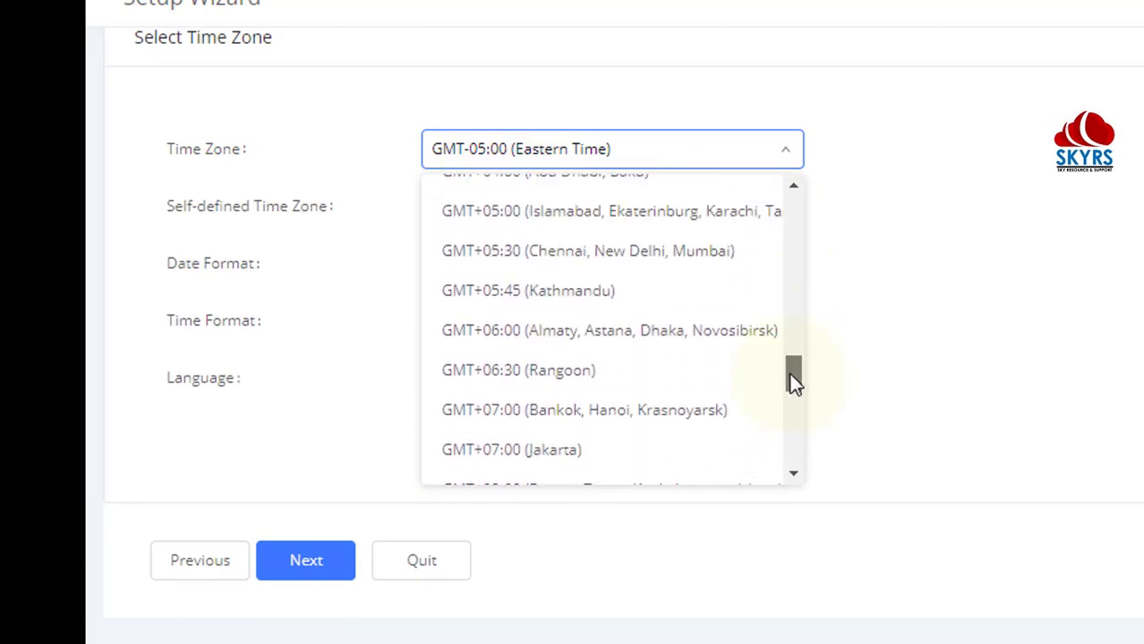
pyautogui.click(695, 222)
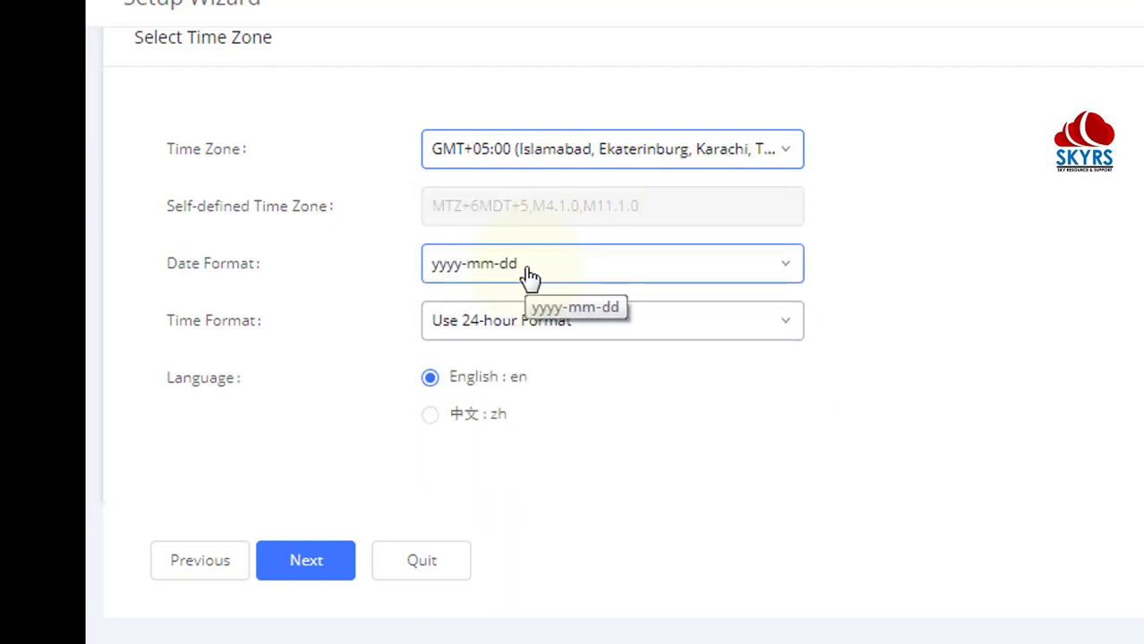
pyautogui.click(528, 277)
pyautogui.click(443, 318)
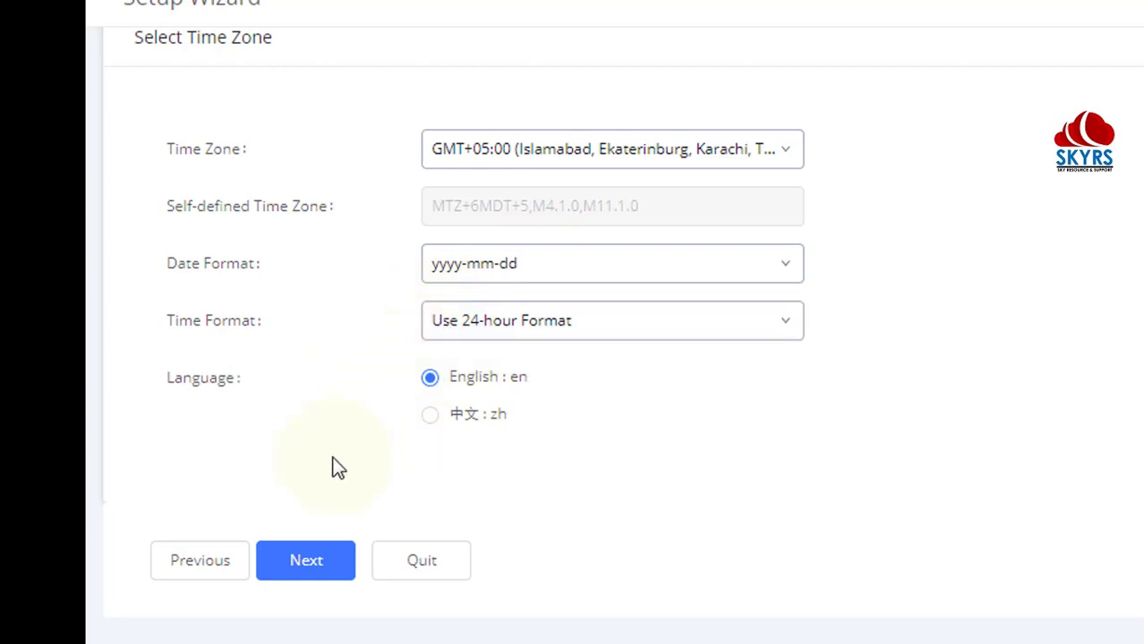
pyautogui.click(309, 561)
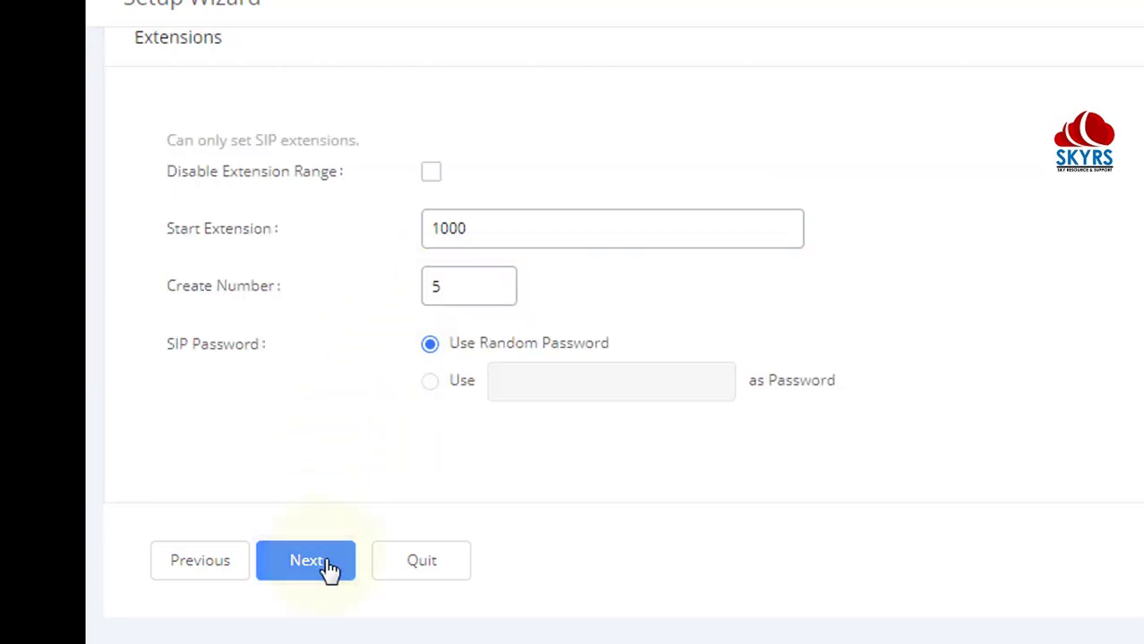
# - Accept extensions 1000–1004 with no trunks and save the wizard summary
pyautogui.click(309, 561)
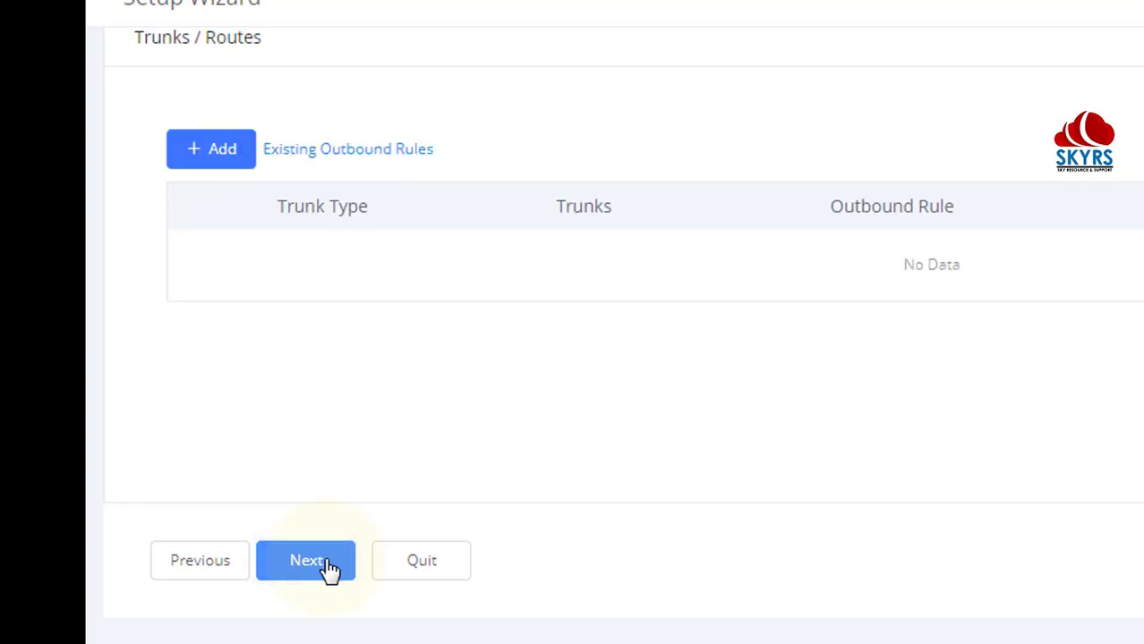
pyautogui.click(328, 562)
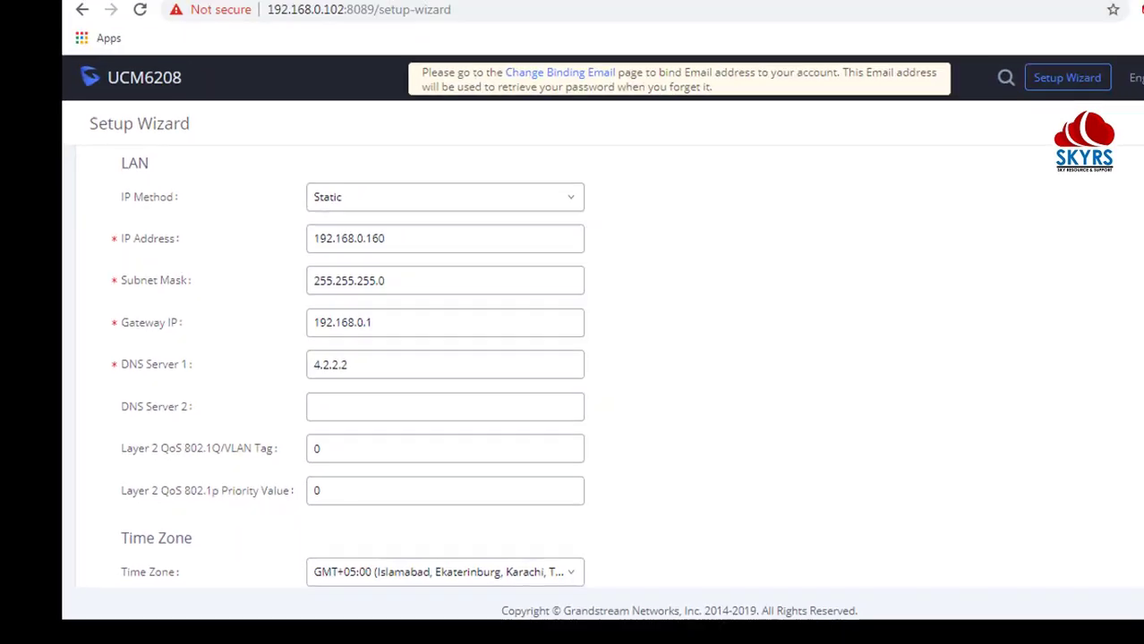
pyautogui.scroll(-3, 330, 570)
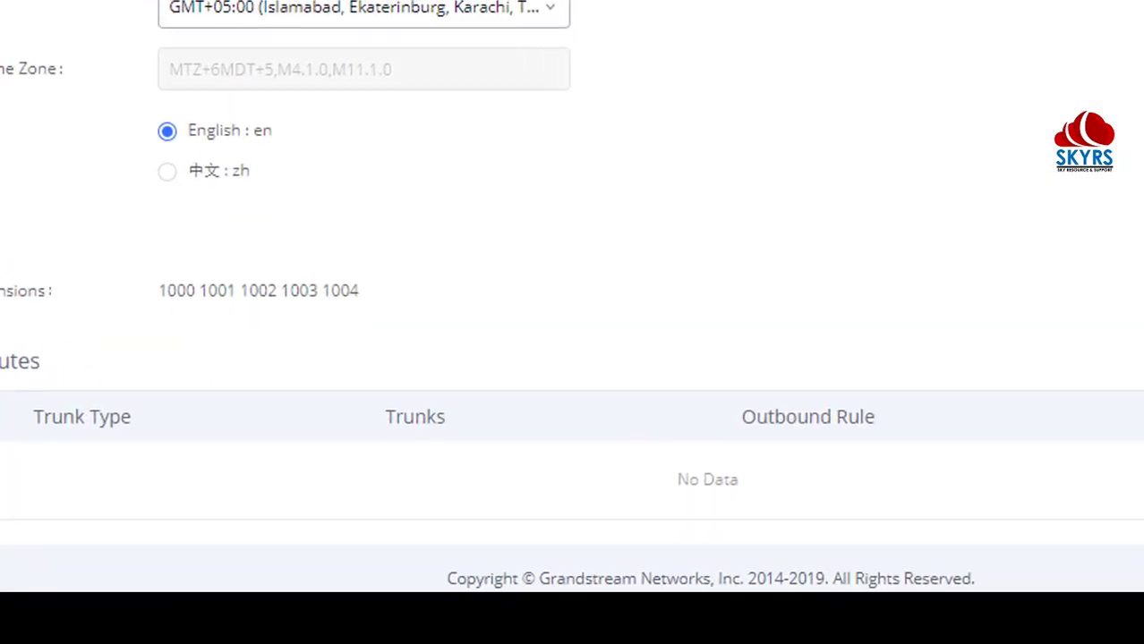
pyautogui.scroll(-2, 1011, 333)
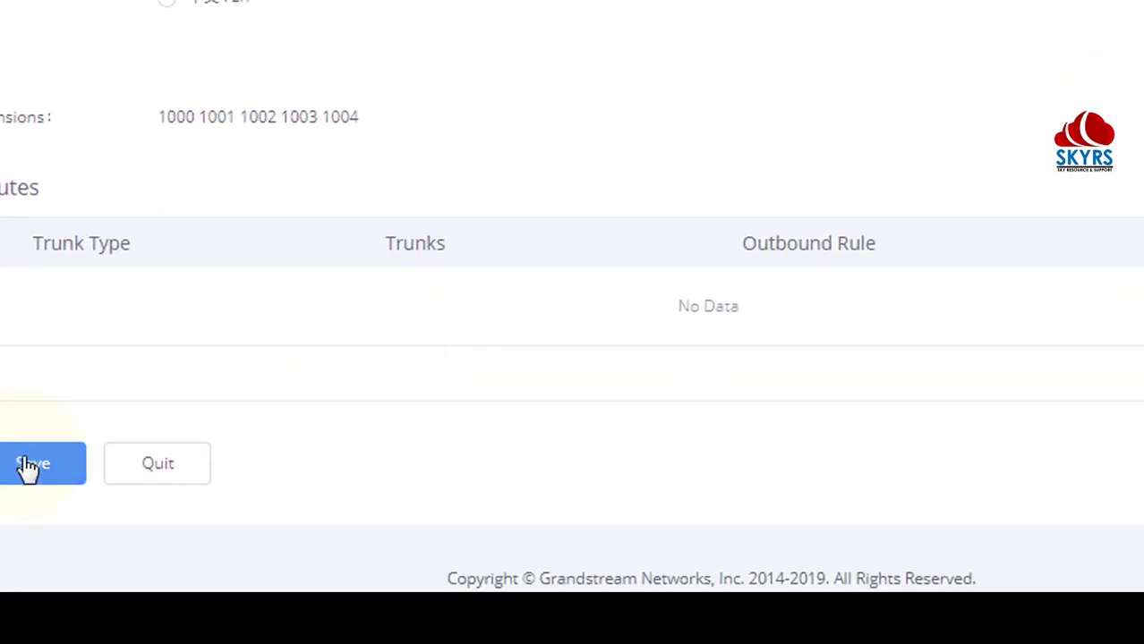
pyautogui.click(30, 464)
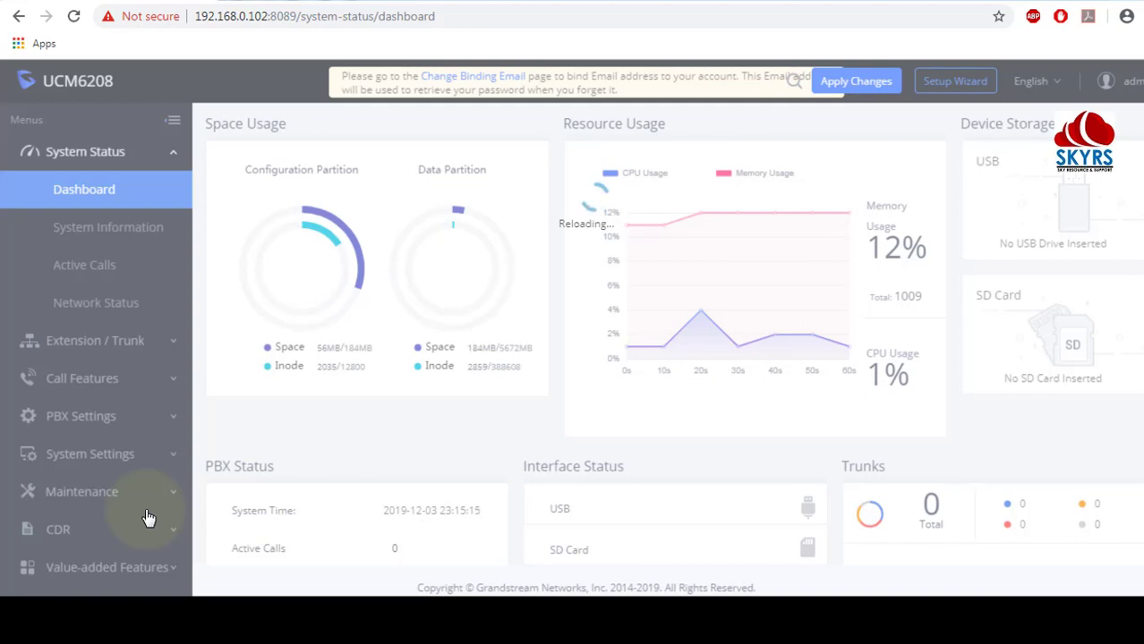
# - Load the device's new address 192.168.0.160 in the browser
pyautogui.click(242, 14)
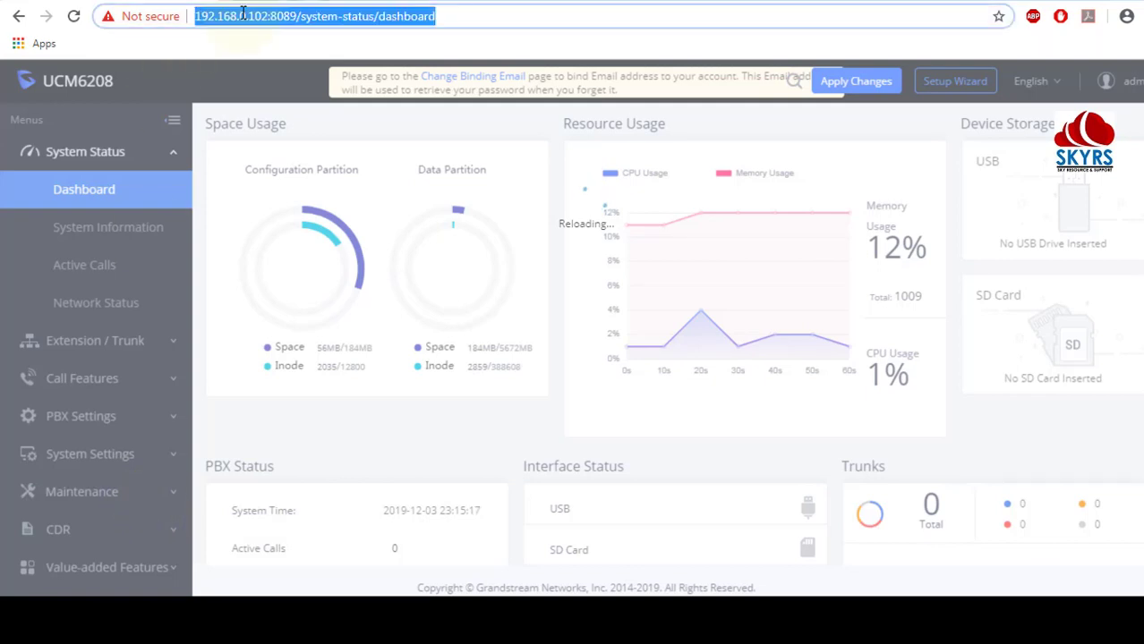
pyautogui.write('192.168.0')
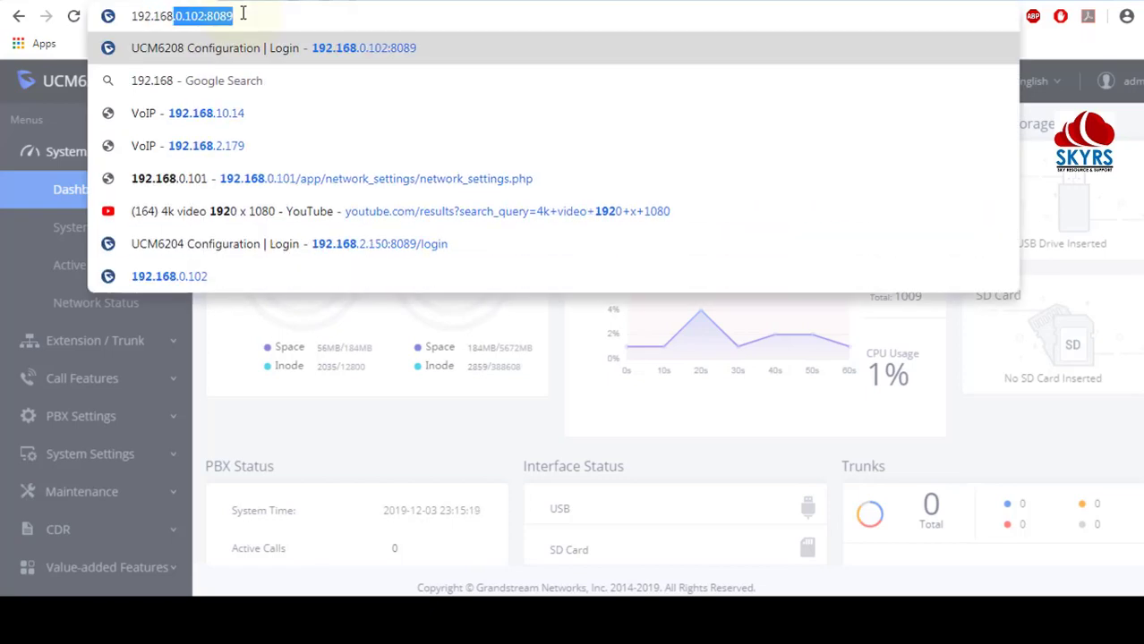
pyautogui.write('.160')
pyautogui.press('Return')
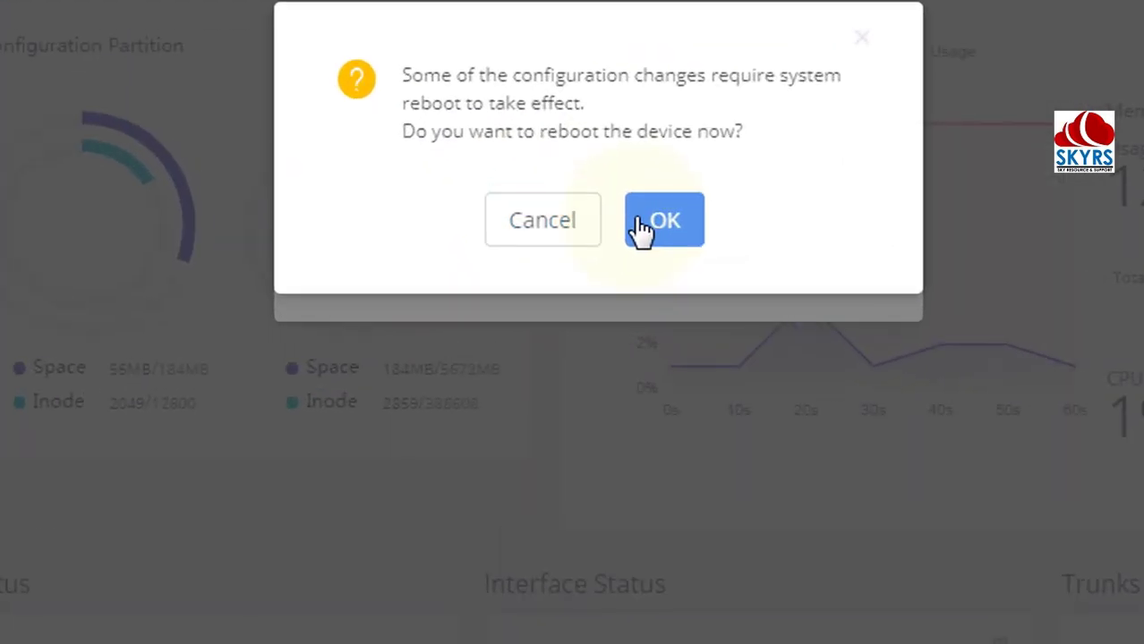
# - Confirm the reboot and scroll through the certificate warning's advanced details
pyautogui.click(659, 226)
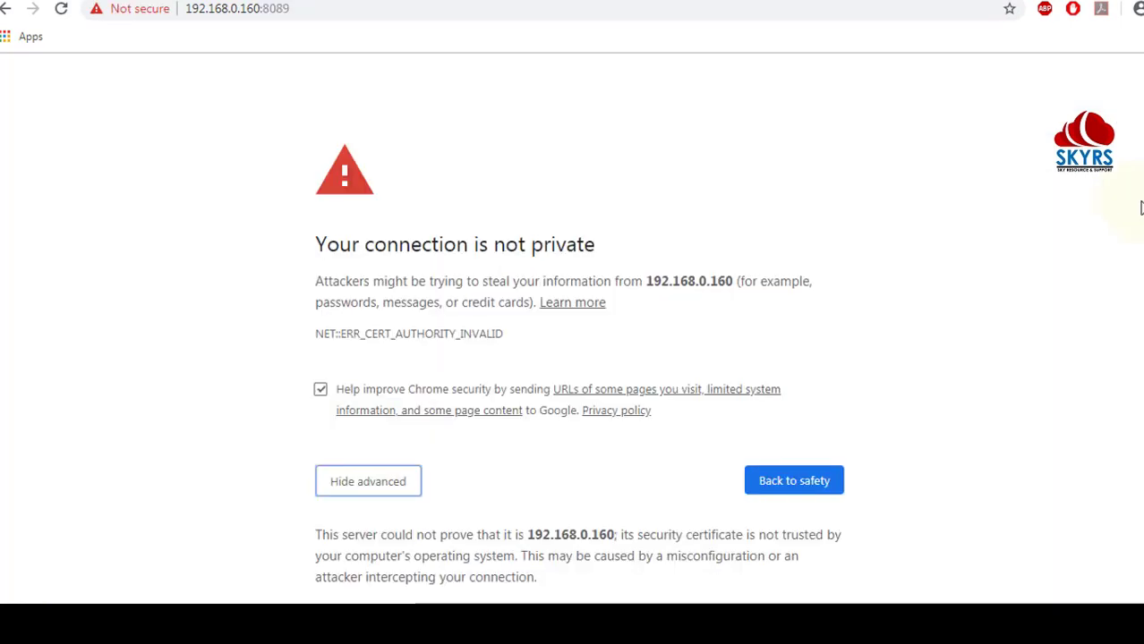
pyautogui.scroll(-1, 572, 358)
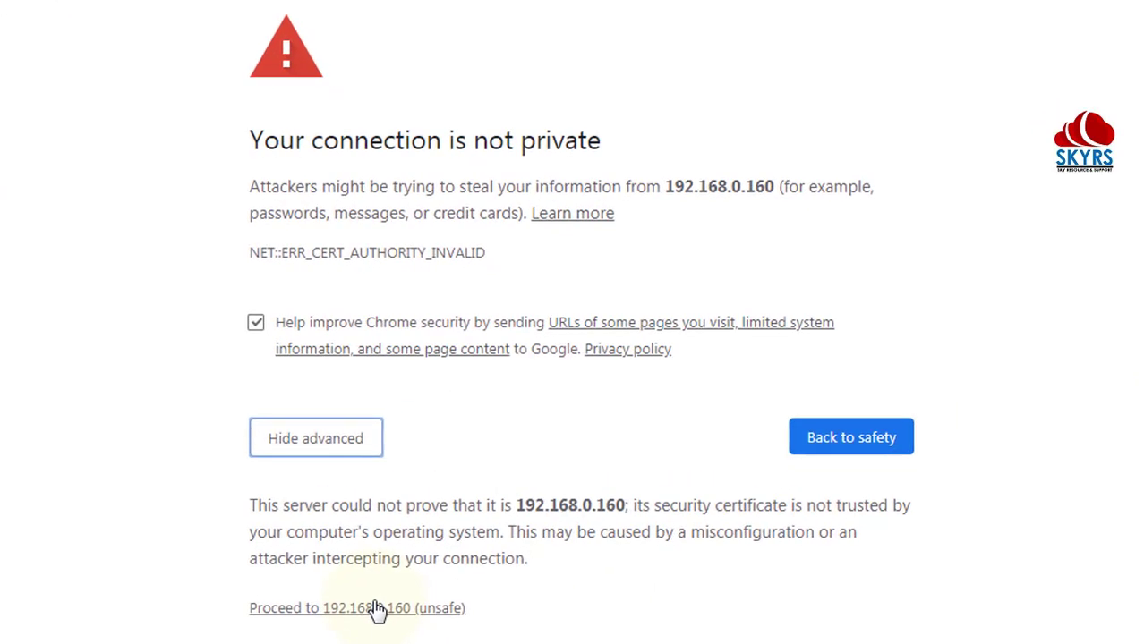
# - Proceed past the certificate warning and log in with the admin username and password
pyautogui.click(377, 610)
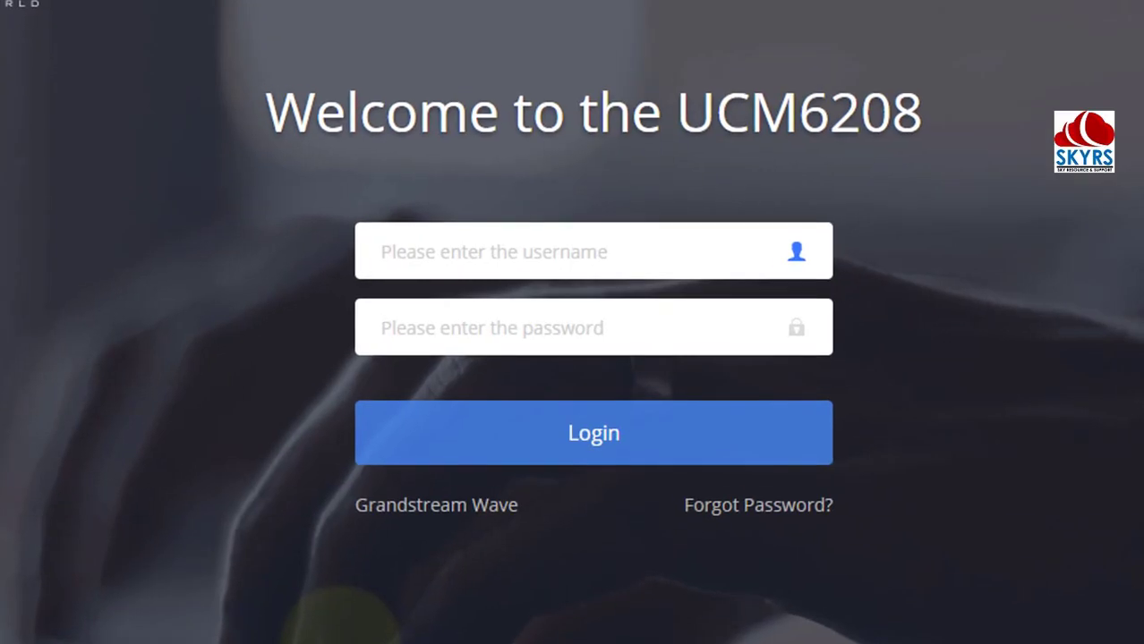
pyautogui.press('Tab')
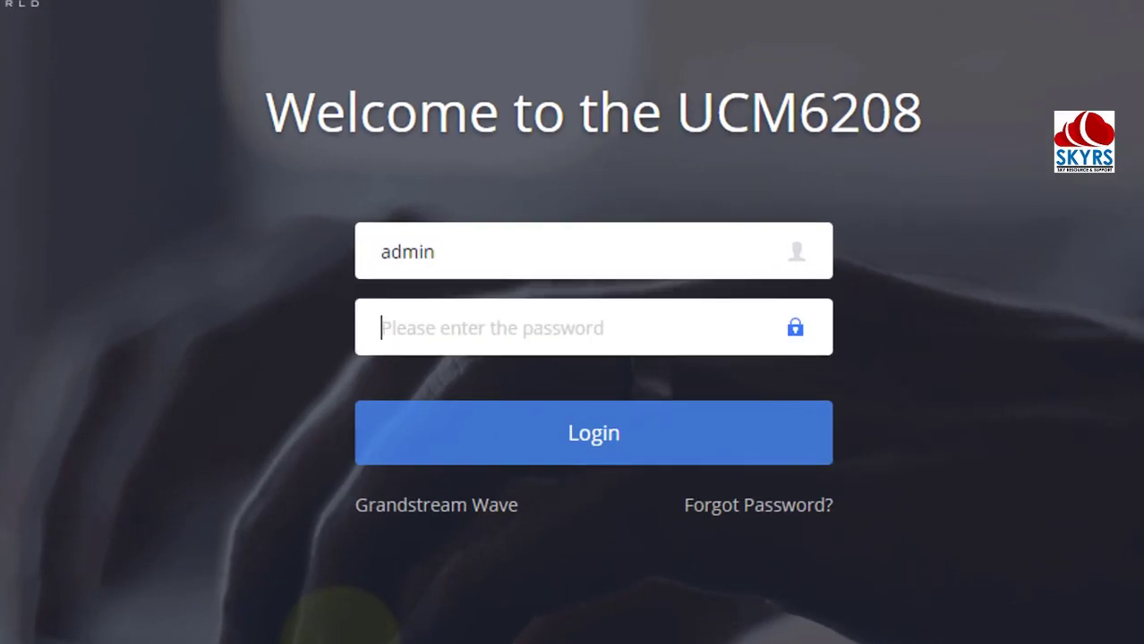
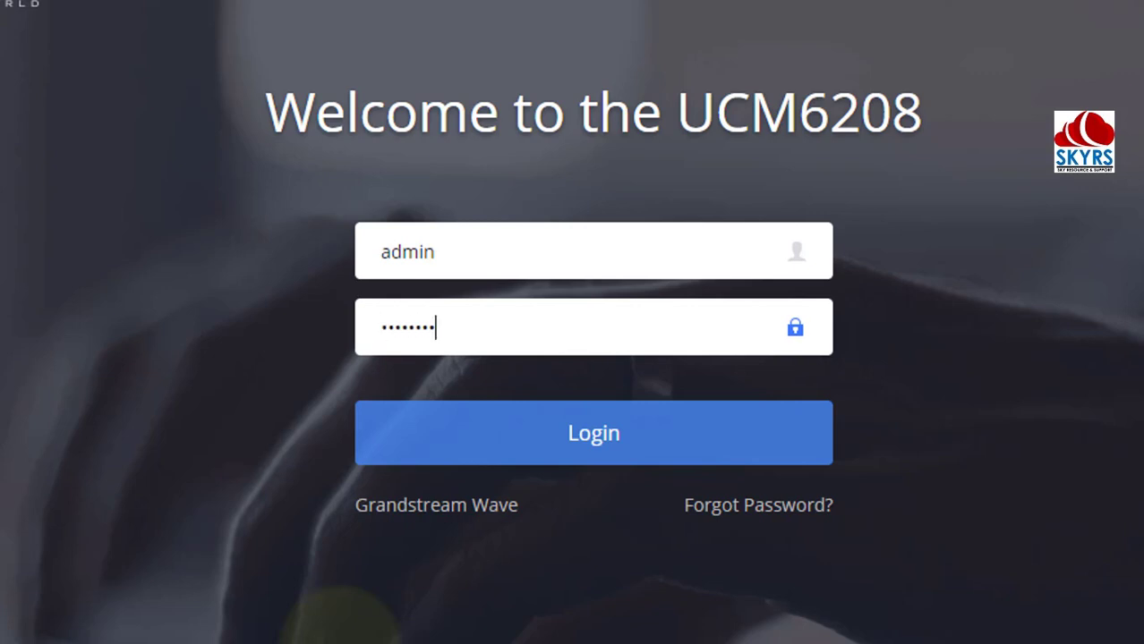
pyautogui.press('BackSpace')
pyautogui.press('BackSpace')
pyautogui.press('BackSpace')
pyautogui.press('BackSpace')
pyautogui.press('BackSpace')
pyautogui.press('BackSpace')
pyautogui.press('BackSpace')
pyautogui.press('BackSpace')
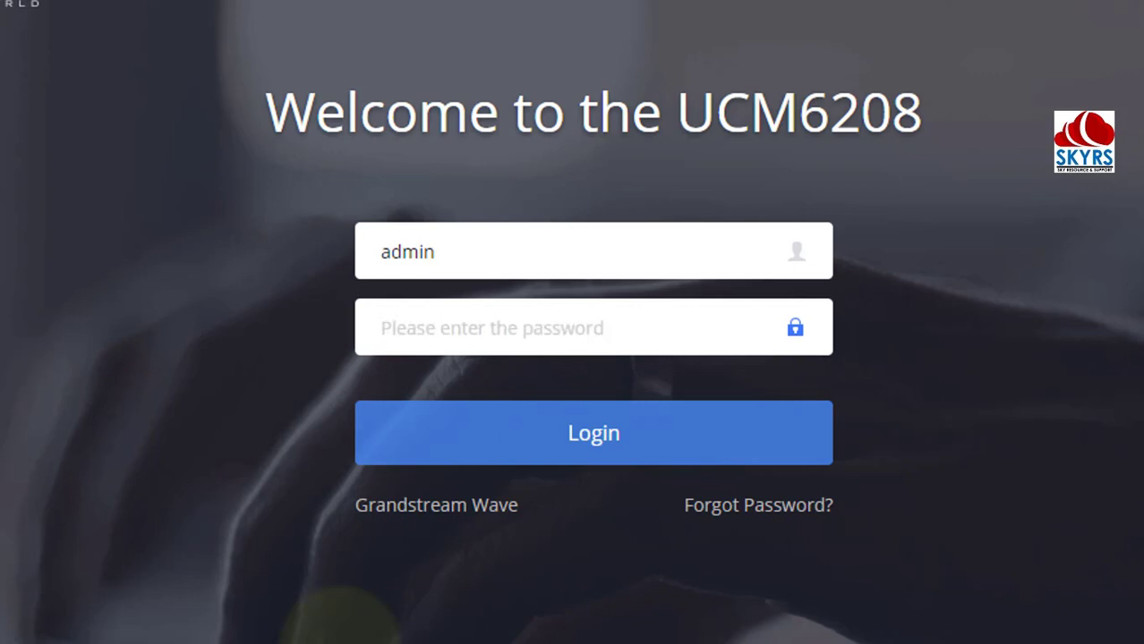
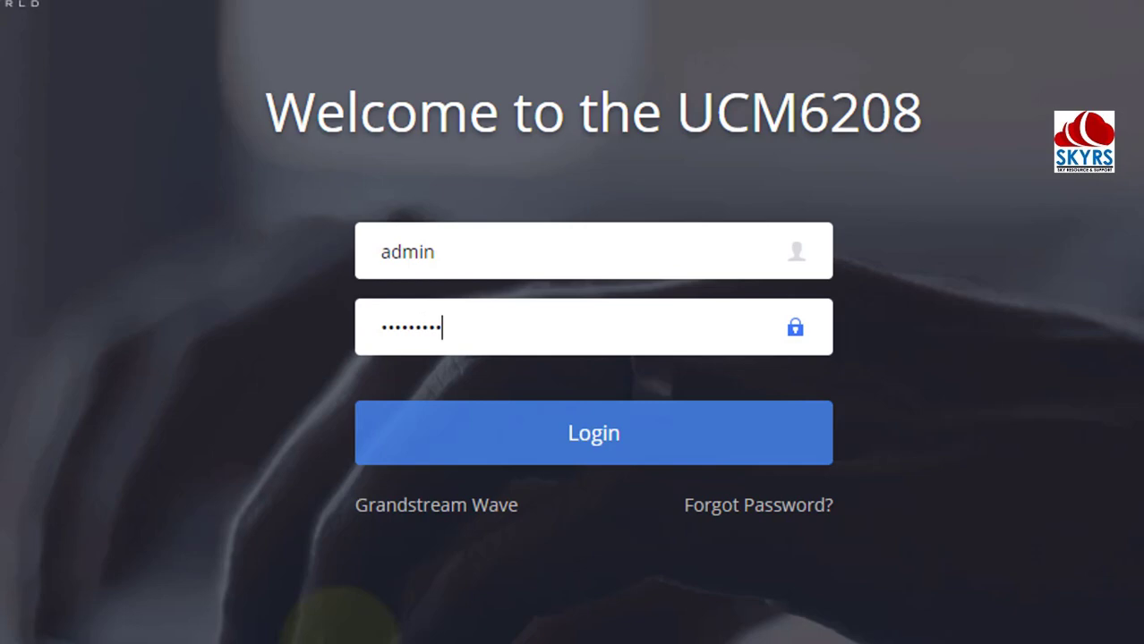
pyautogui.press('Return')
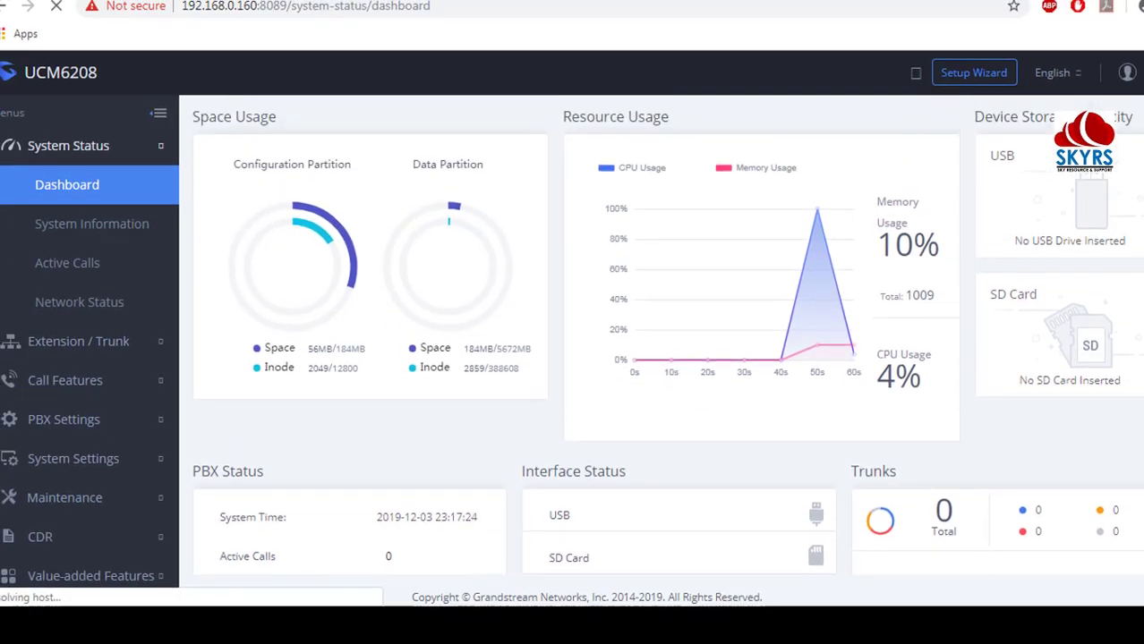
# - Open Extension / Trunk > Extensions to list extensions 1000–1004
pyautogui.scroll(-2, 668, 335)
pyautogui.scroll(-2, 668, 335)
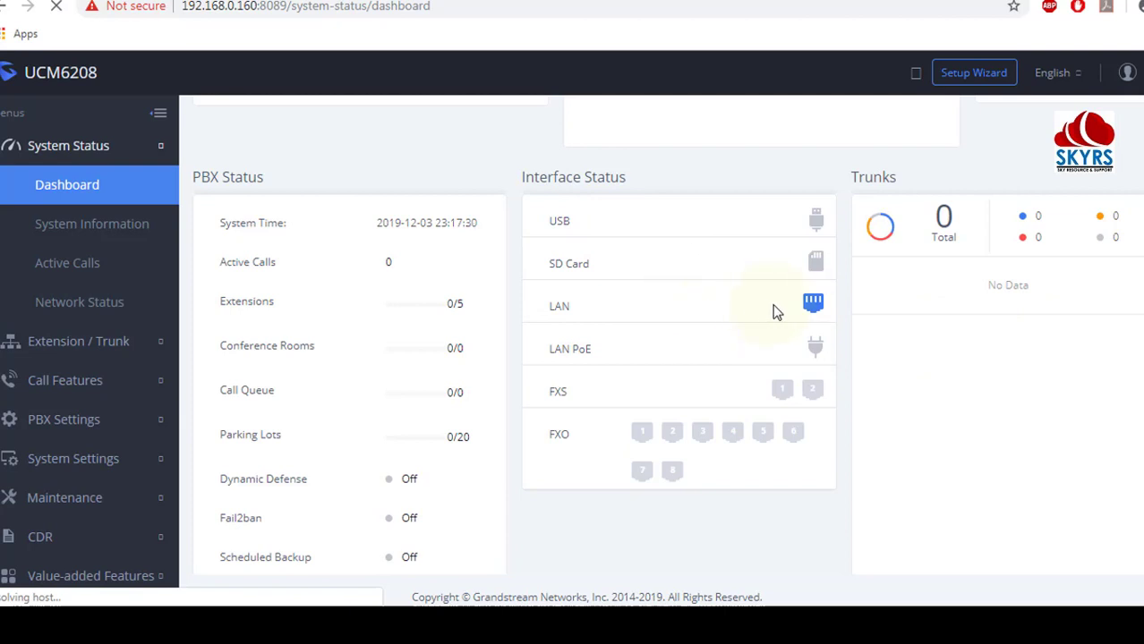
pyautogui.moveTo(818, 313)
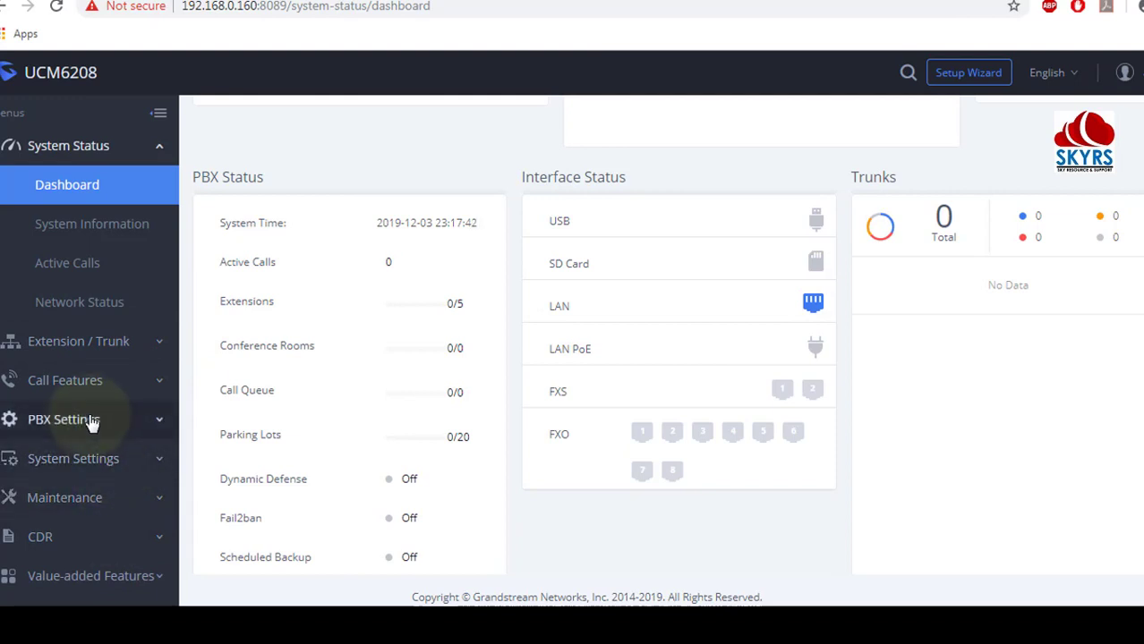
pyautogui.click(83, 346)
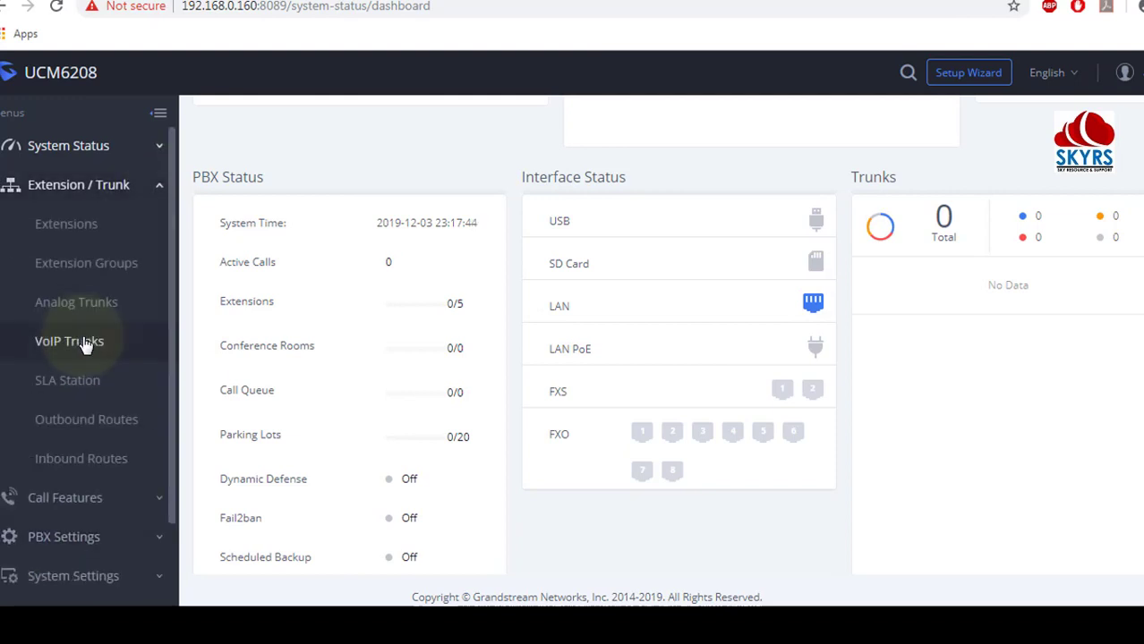
pyautogui.click(63, 227)
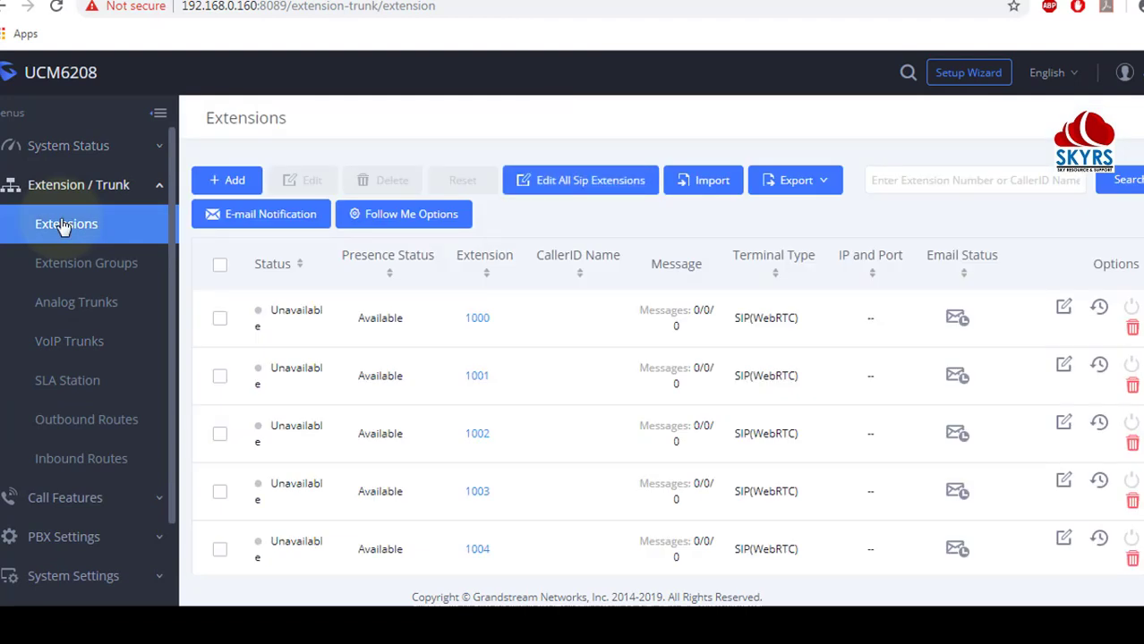
# - Open the Create New Extension form, prefilled with SIP extension 1005
pyautogui.scroll(-2, 1065, 243)
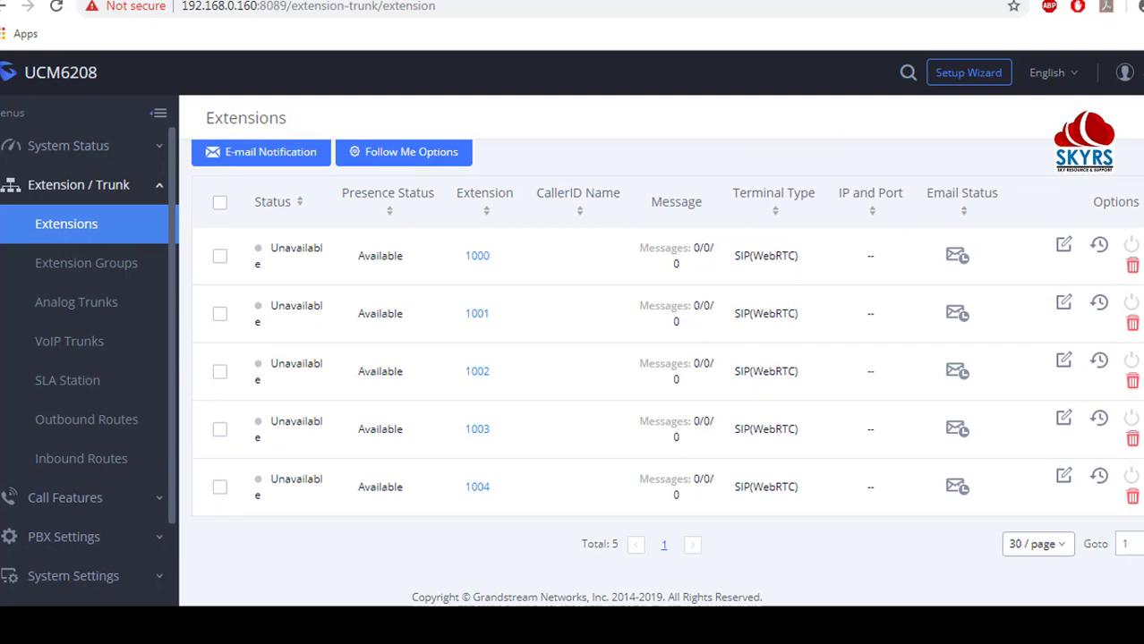
pyautogui.scroll(2, 1008, 188)
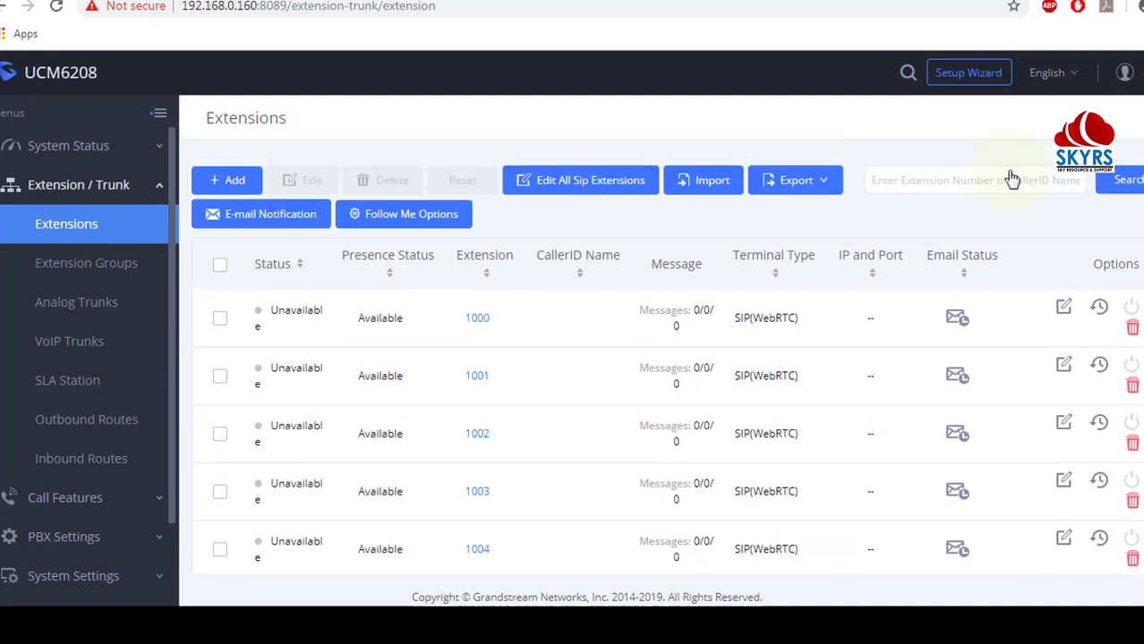
pyautogui.click(231, 179)
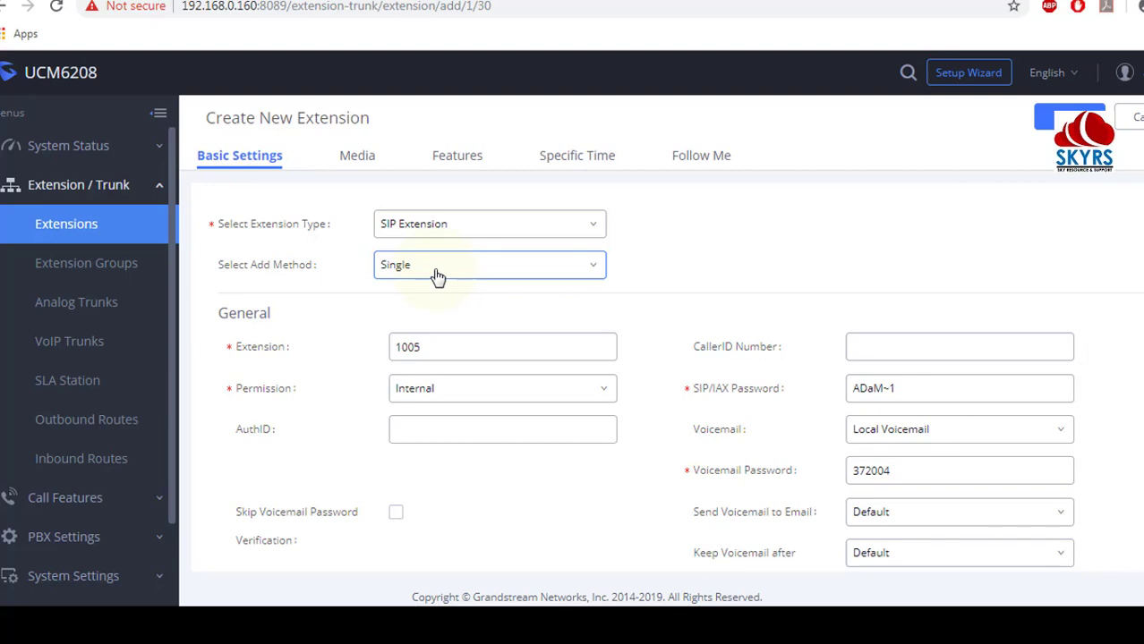
# - Switch the add method to Batch with 100 extensions starting at 1005
pyautogui.click(435, 275)
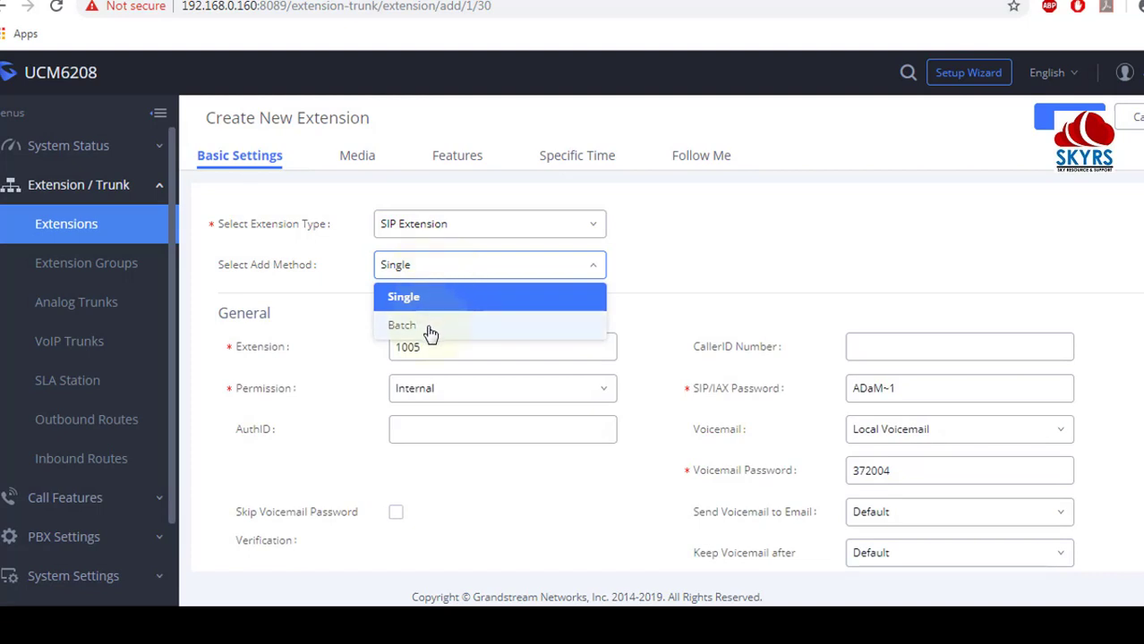
pyautogui.click(429, 333)
pyautogui.doubleClick(404, 306)
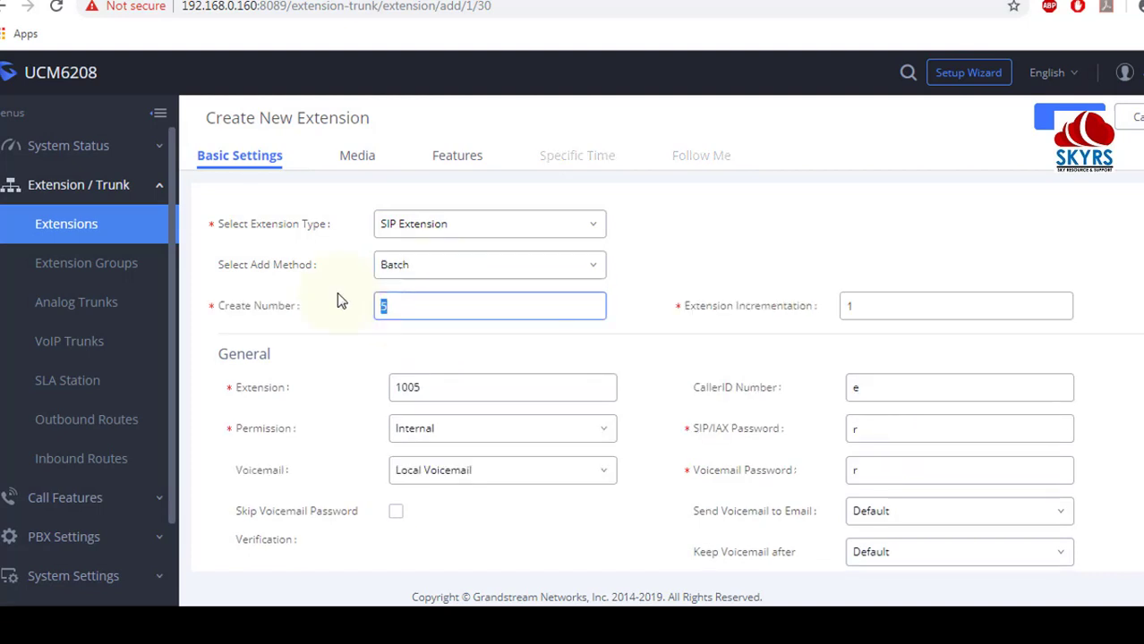
pyautogui.write('100')
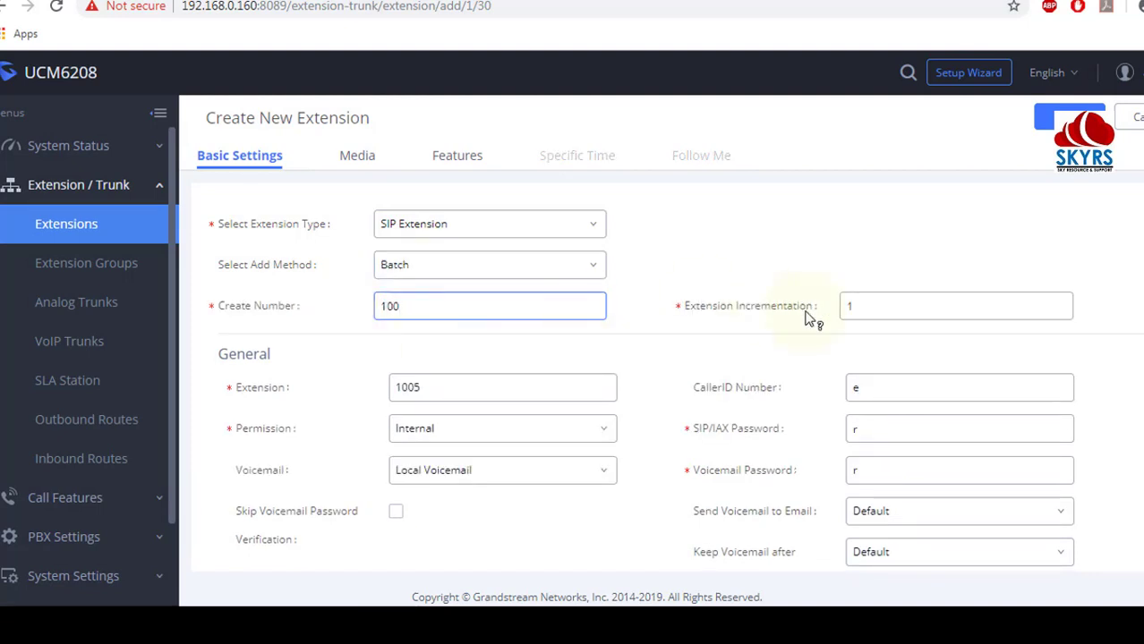
pyautogui.click(771, 404)
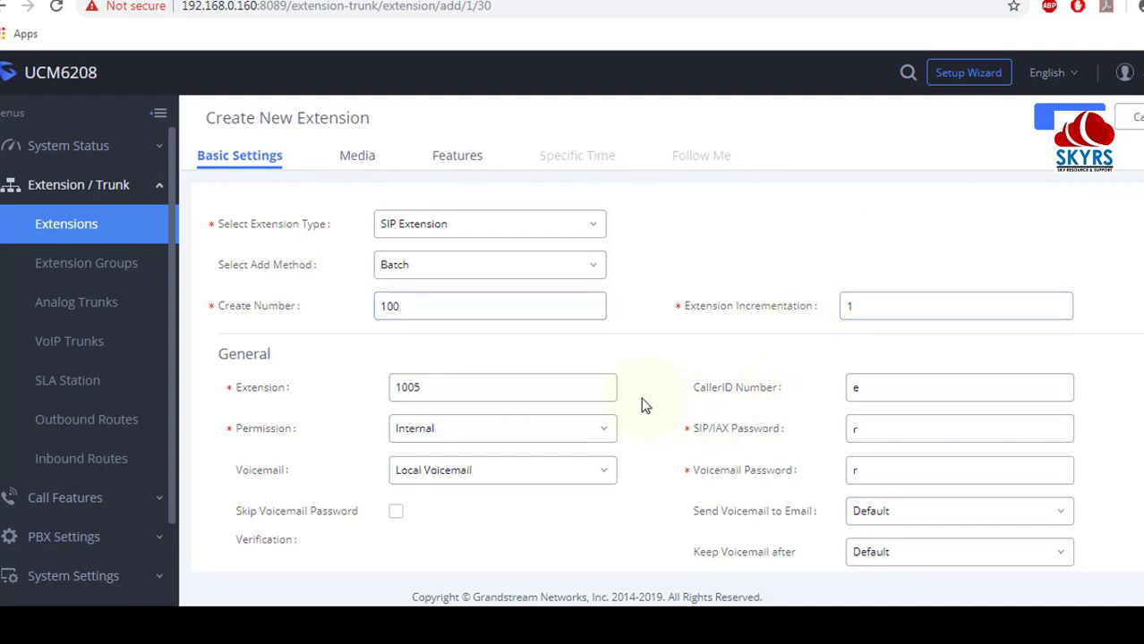
pyautogui.click(481, 394)
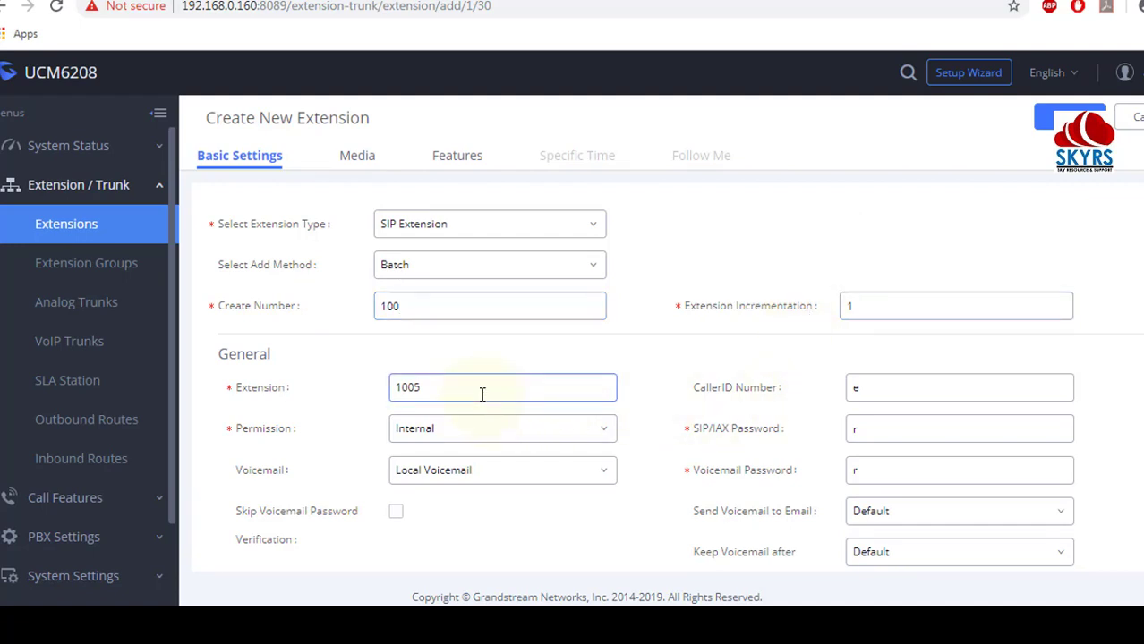
# - Set a fixed SIP/IAX password, disable voicemail, and save the batch
pyautogui.click(846, 428)
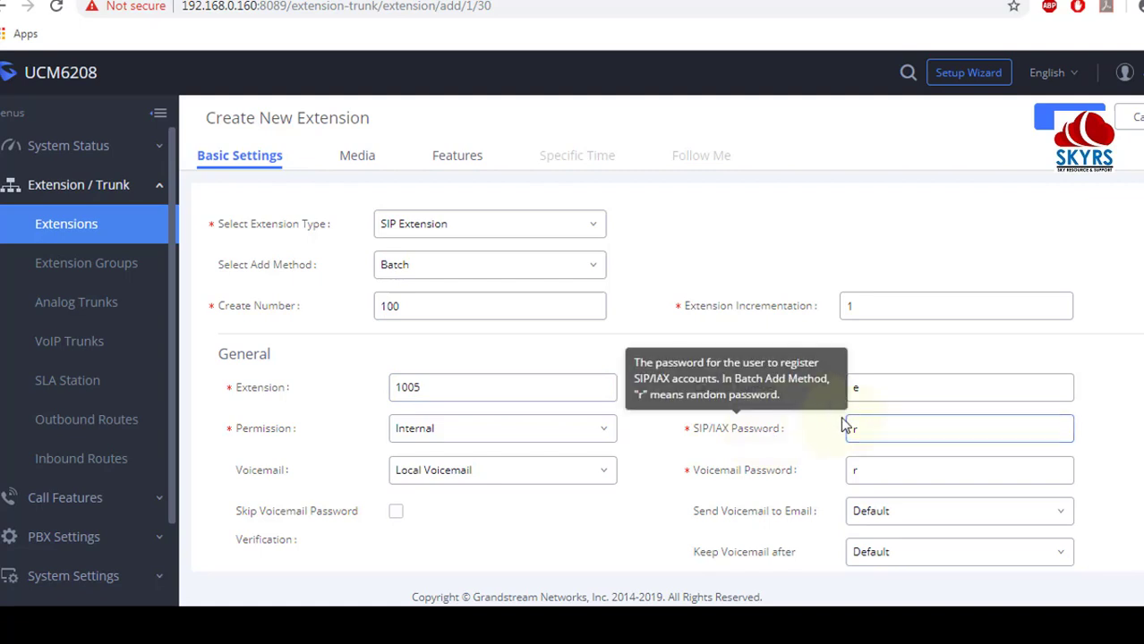
pyautogui.moveTo(859, 428); pyautogui.dragTo(837, 432)
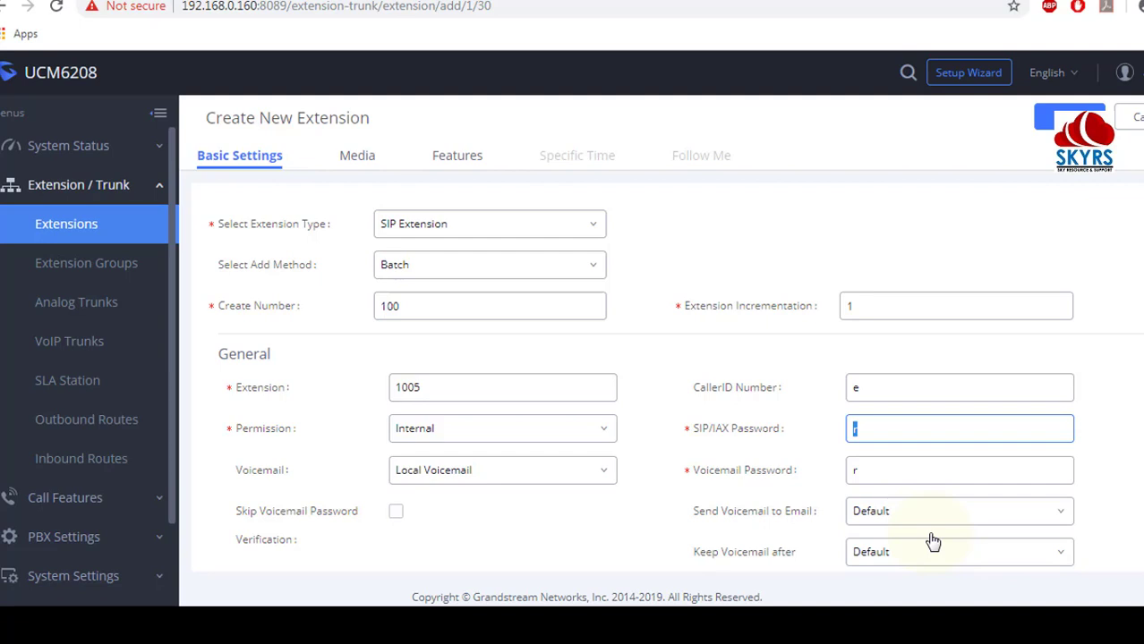
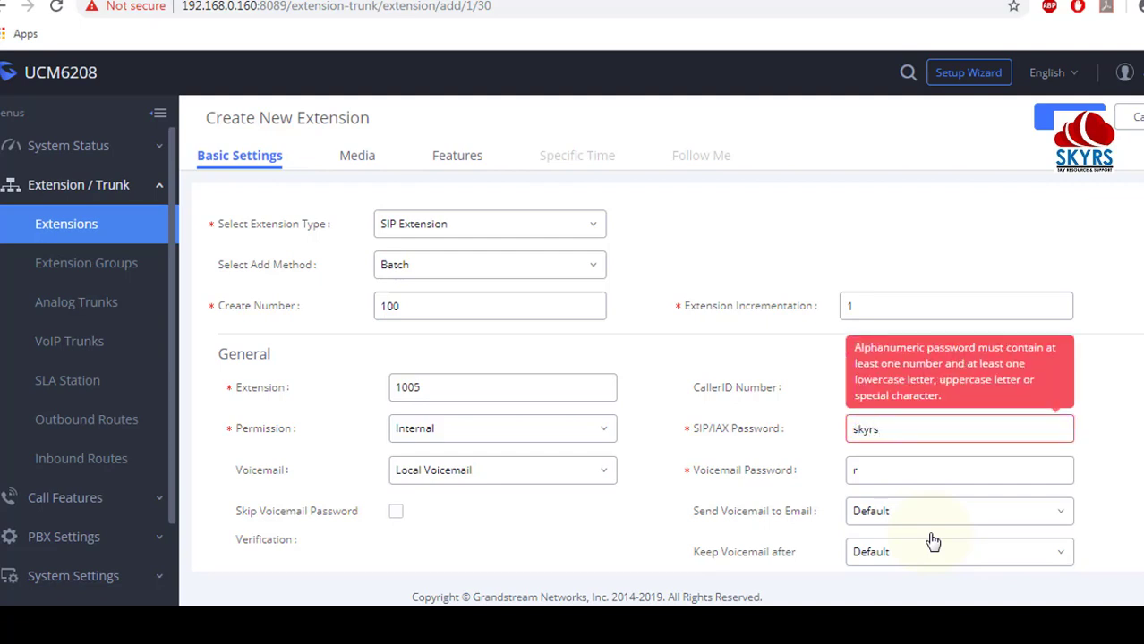
pyautogui.hotkey('ctrl', 'a')
pyautogui.press('BackSpace')
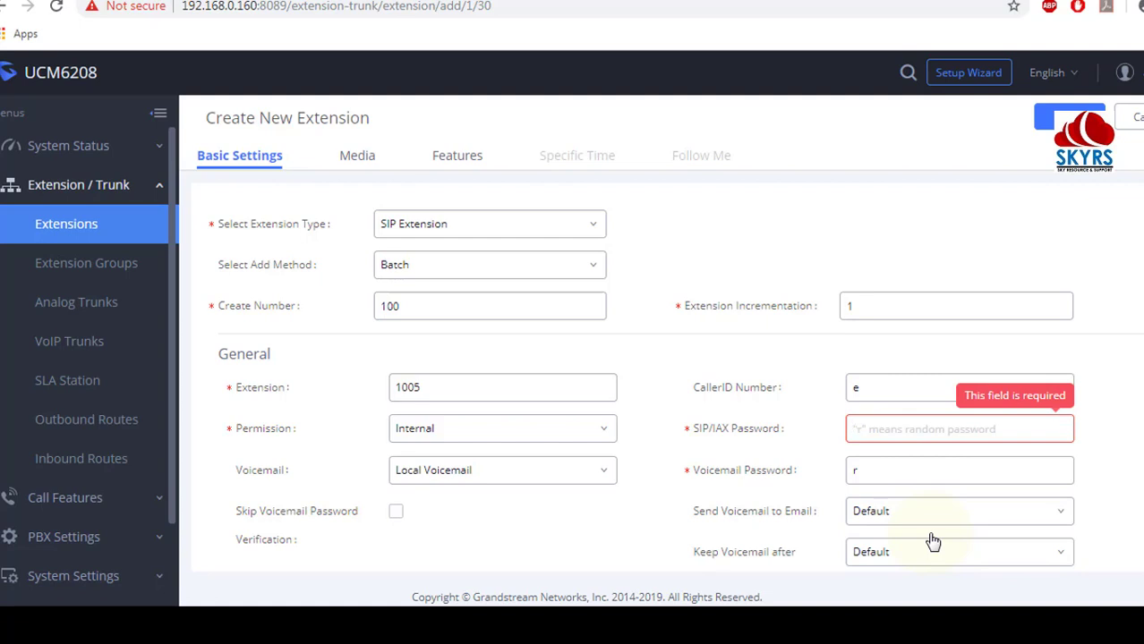
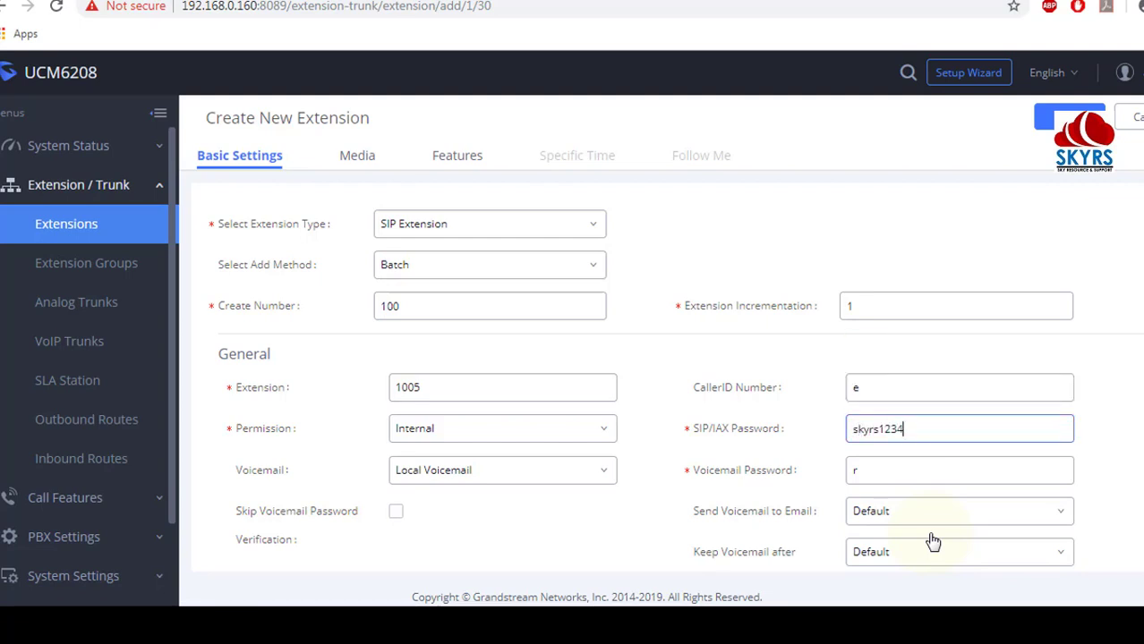
pyautogui.press('Tab')
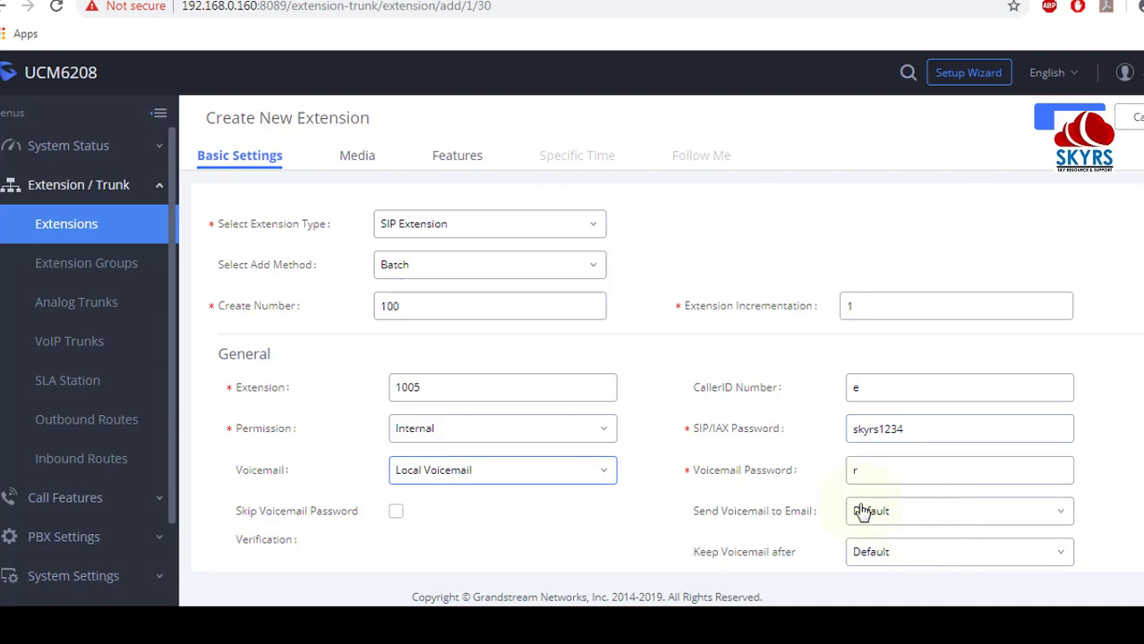
pyautogui.click(435, 483)
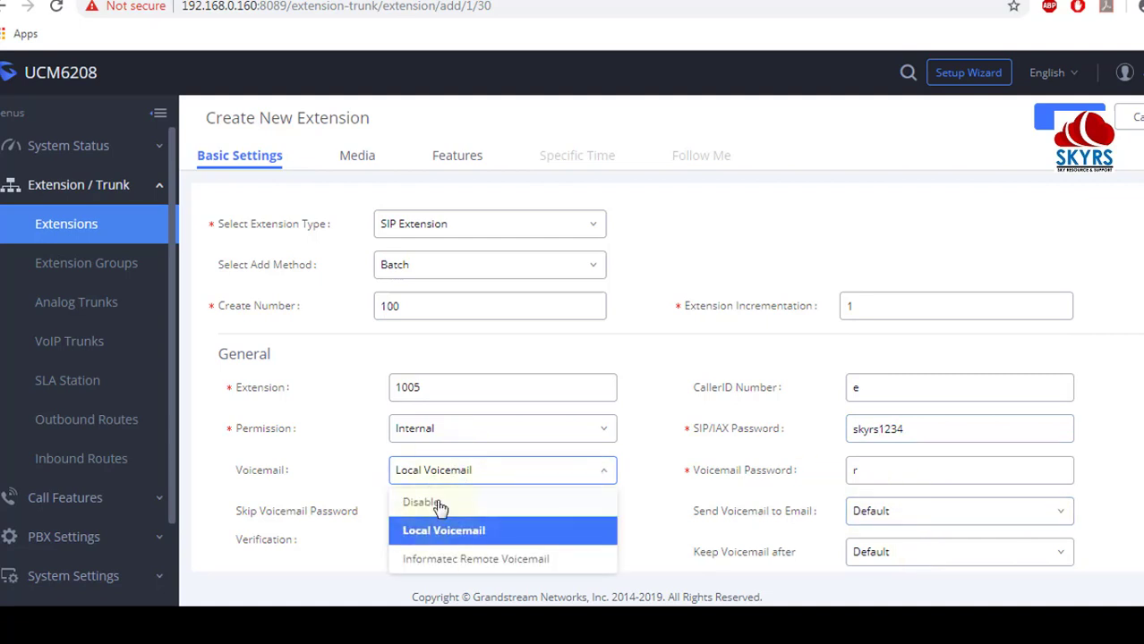
pyautogui.click(434, 504)
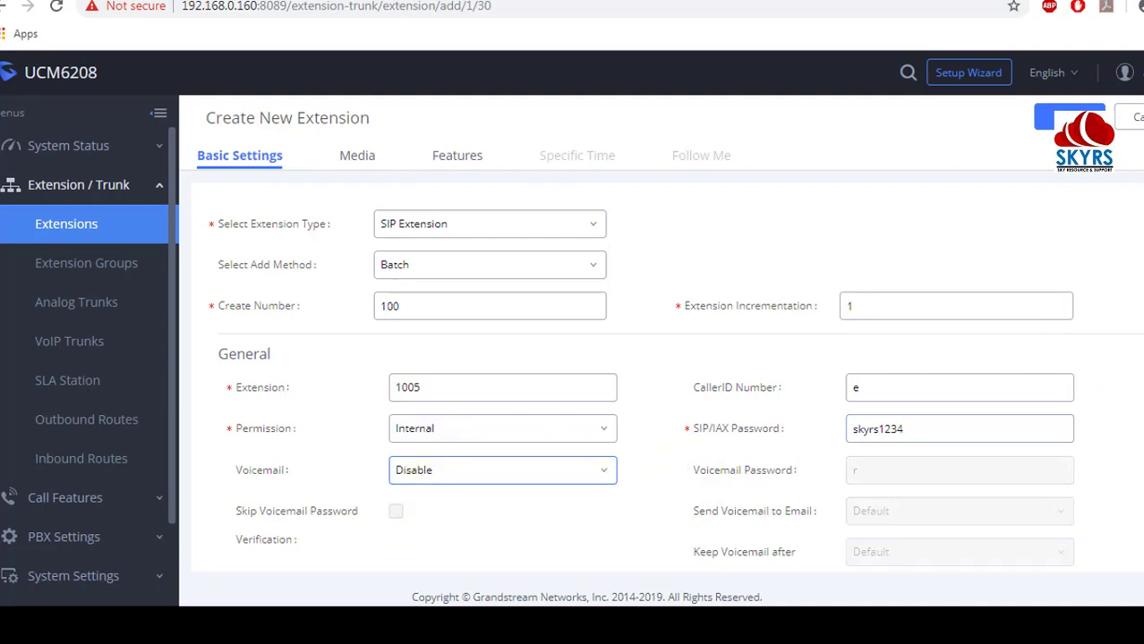
pyautogui.scroll(-3, 663, 376)
pyautogui.scroll(3, 662, 376)
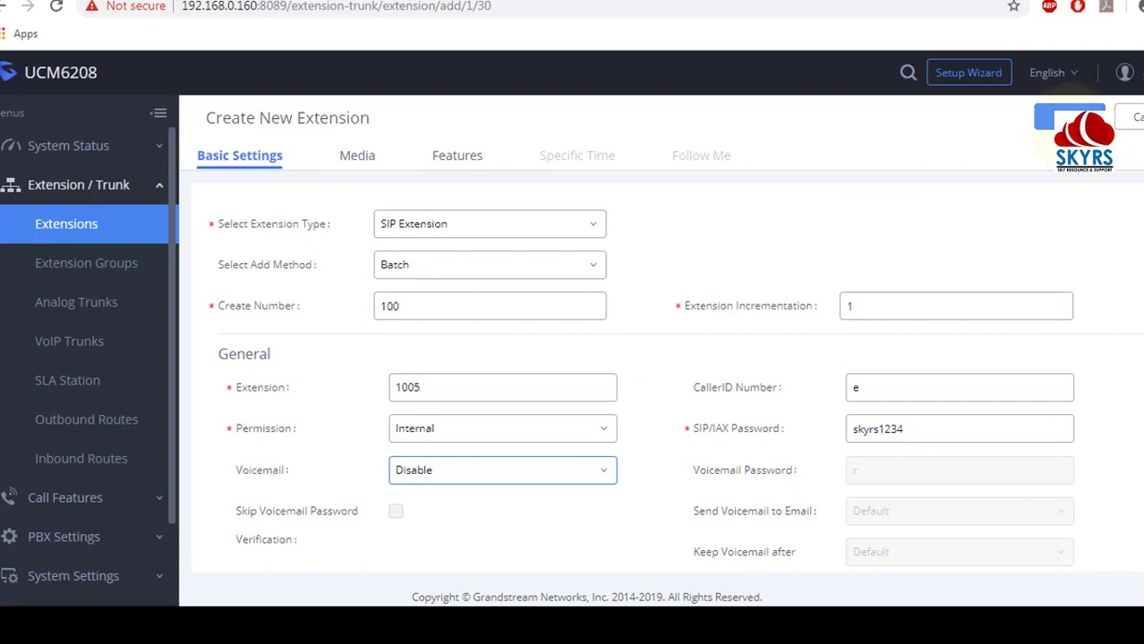
pyautogui.click(1065, 116)
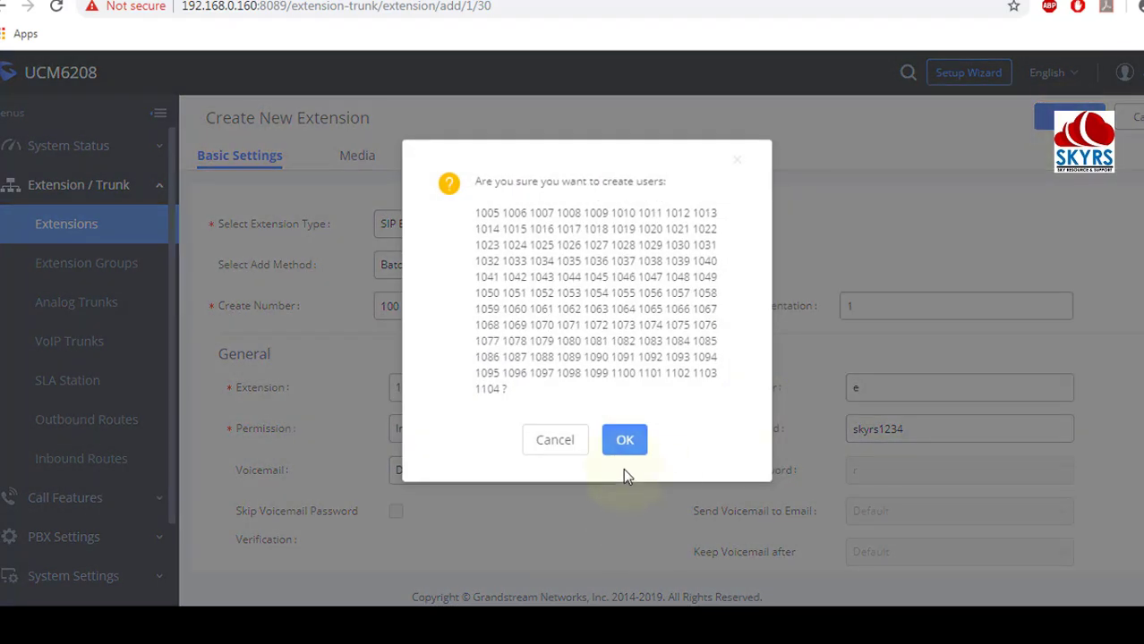
# - Confirm creating extensions 1005–1104 and check that the Extensions list now shows 105 entries
pyautogui.click(625, 441)
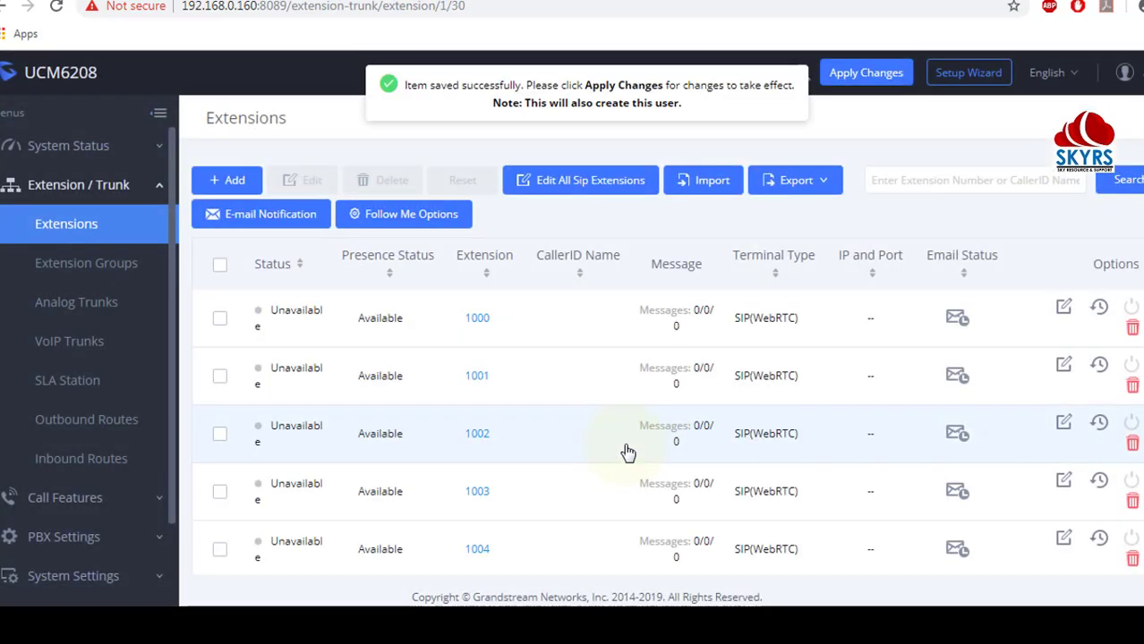
pyautogui.scroll(-8, 1002, 283)
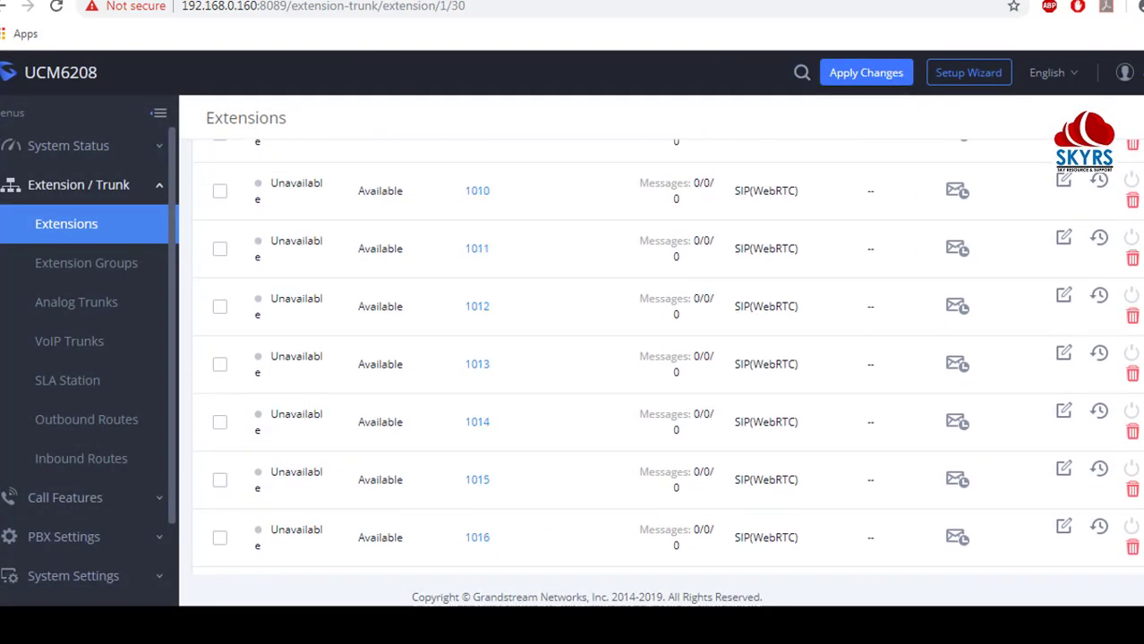
pyautogui.scroll(-8, 740, 472)
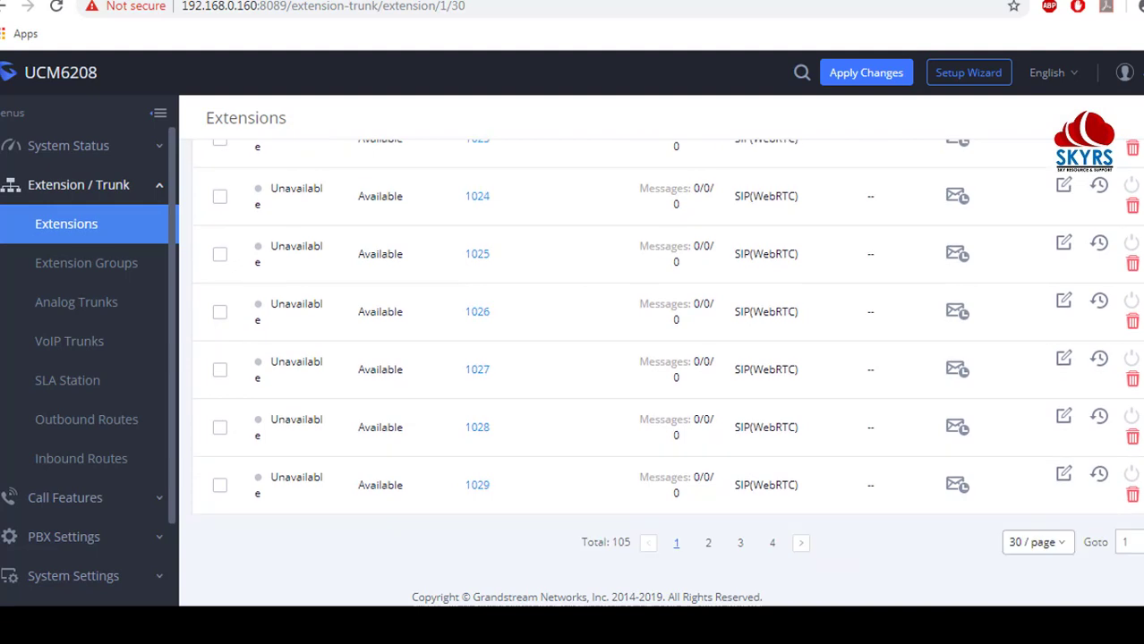
pyautogui.scroll(-2, 174, 429)
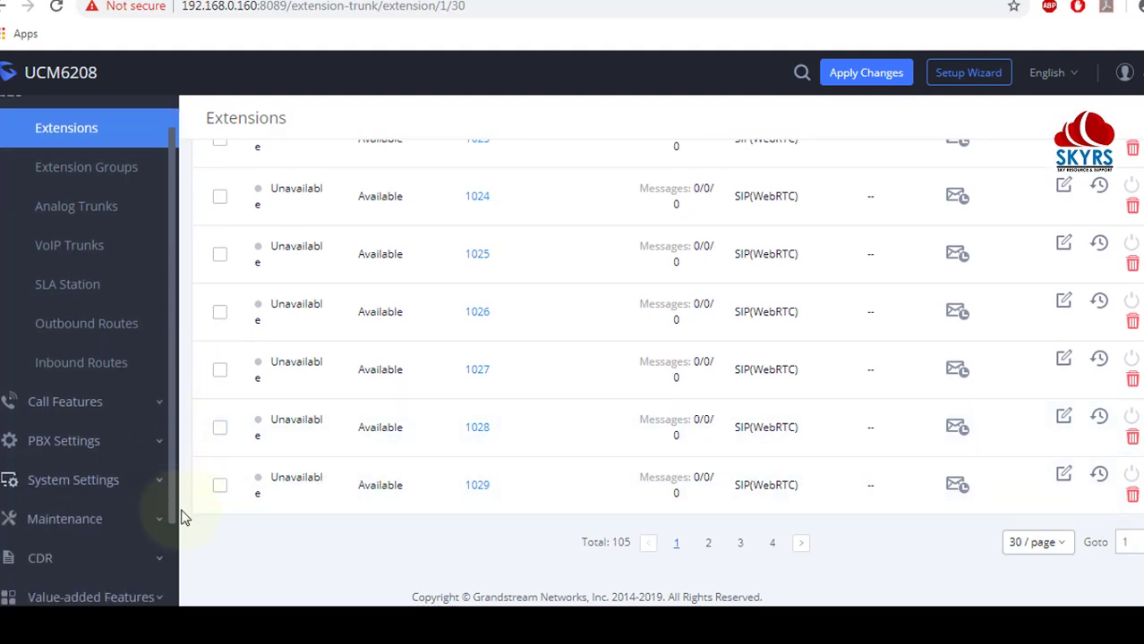
pyautogui.click(117, 548)
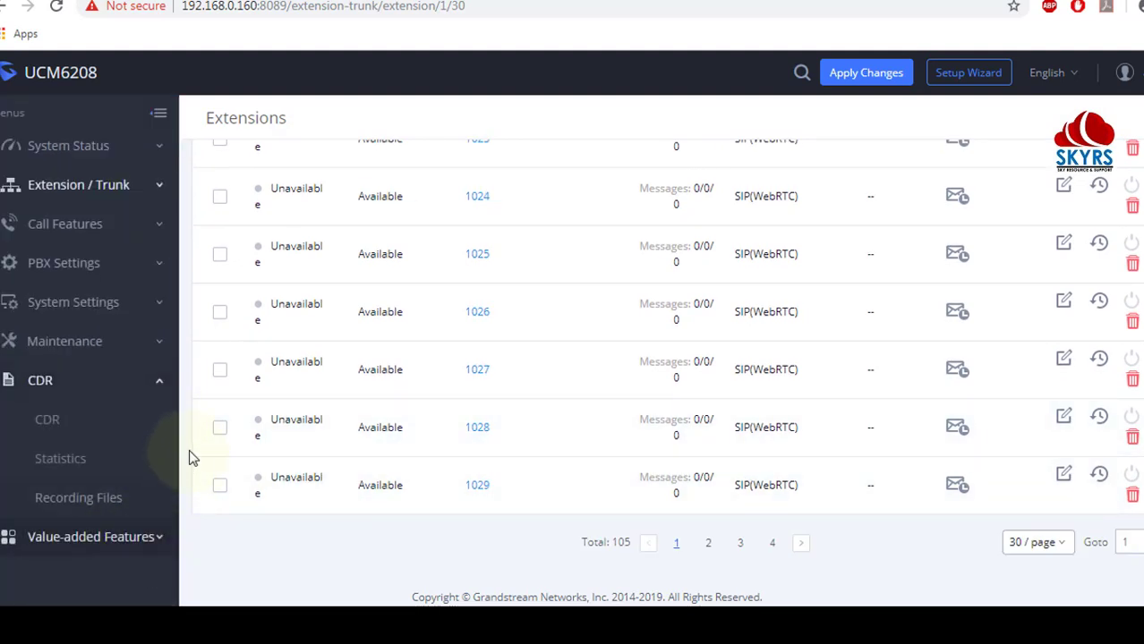
# - Go to System Status > Active Calls and apply the pending configuration changes
pyautogui.click(116, 161)
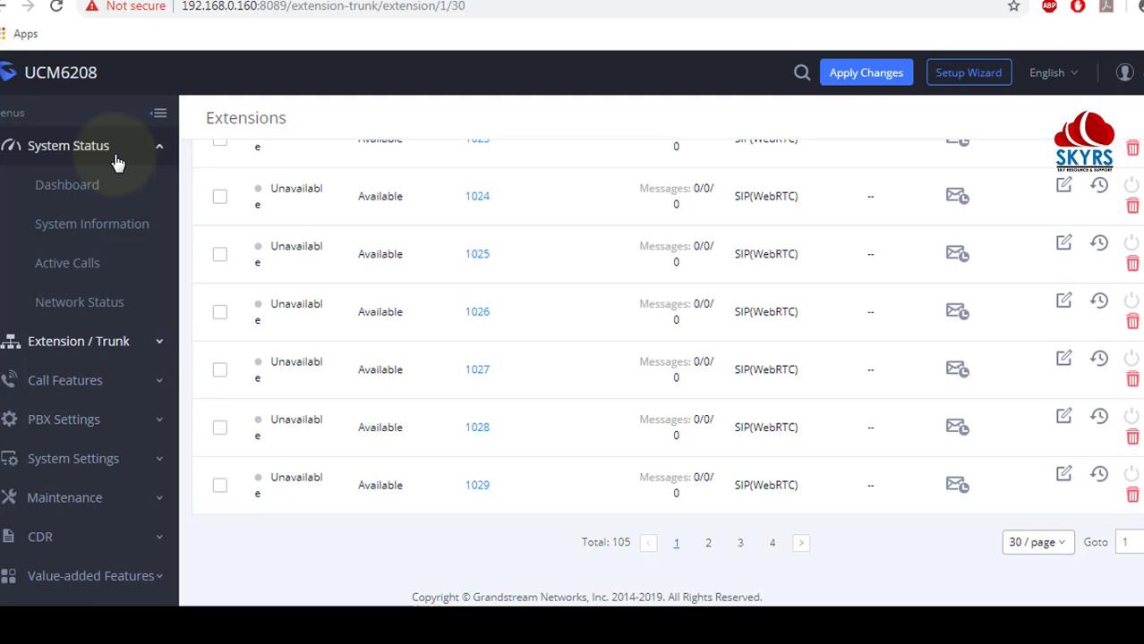
pyautogui.click(97, 266)
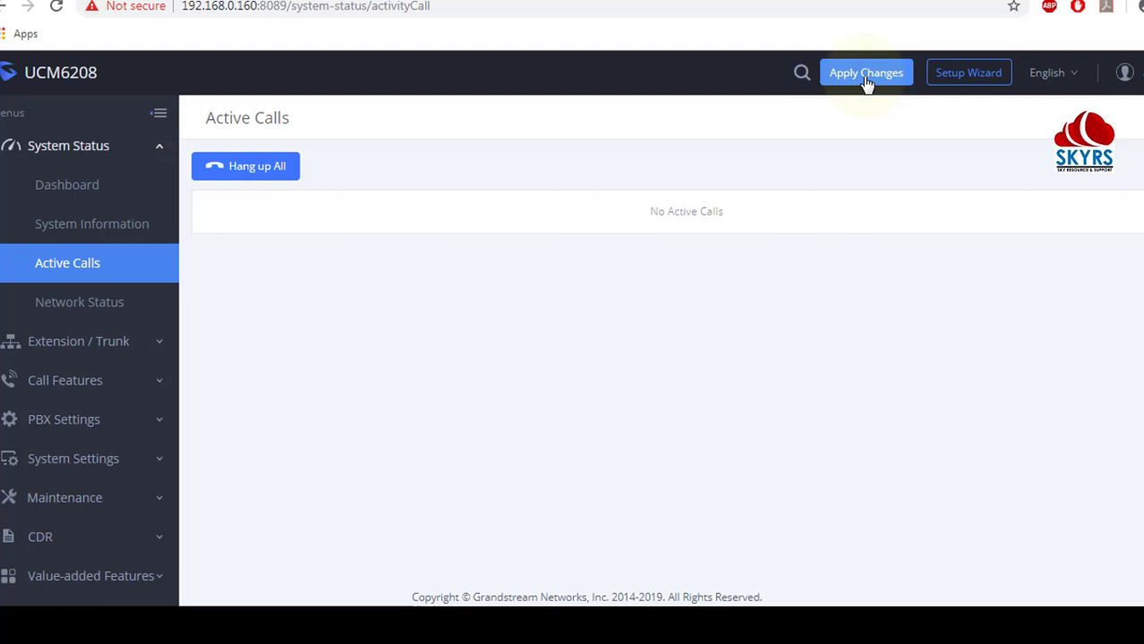
pyautogui.click(866, 75)
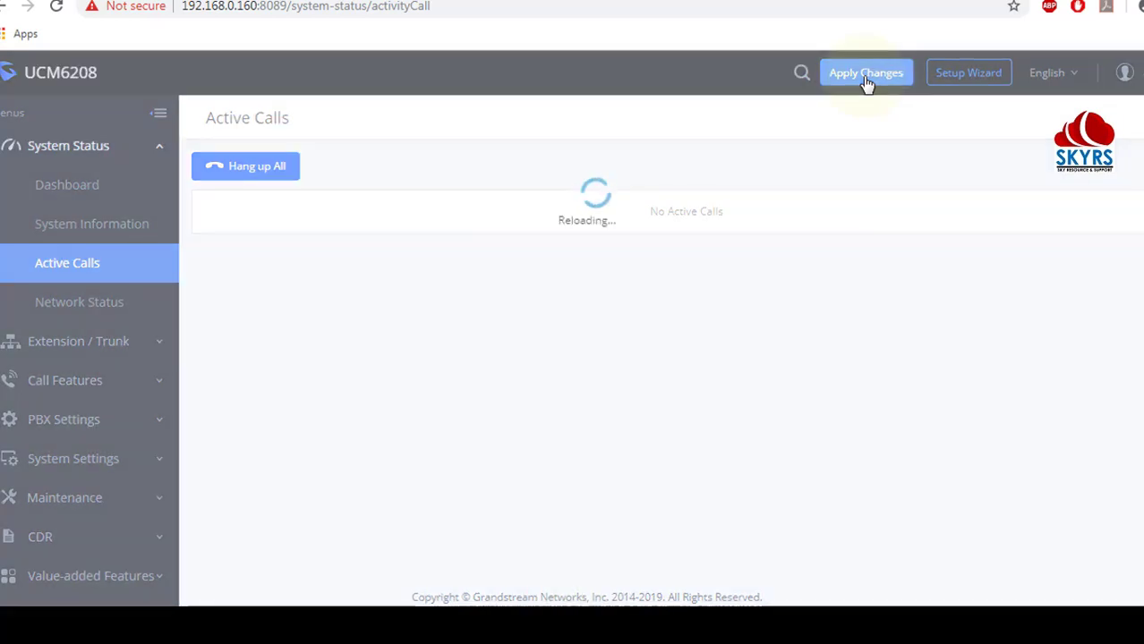